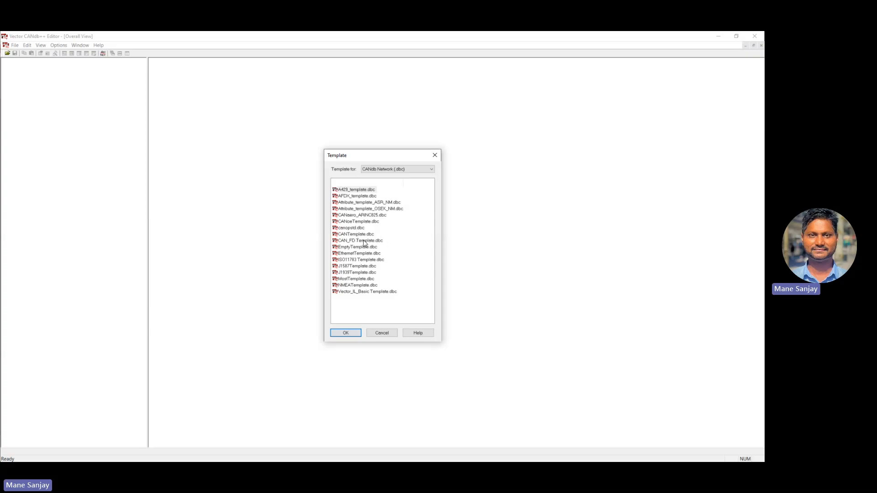
Create a new CAN database from J1939Template.dbc and save it as MotorECU in the CANDBC folder
click(357, 273)
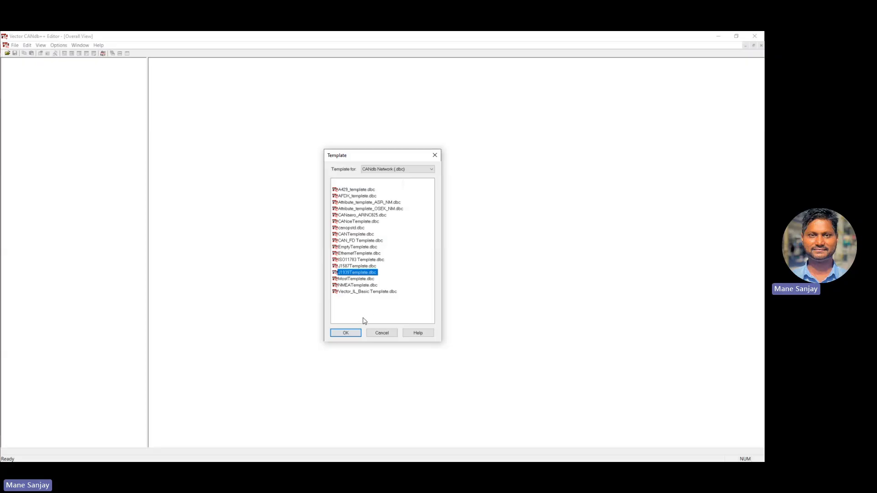
click(347, 333)
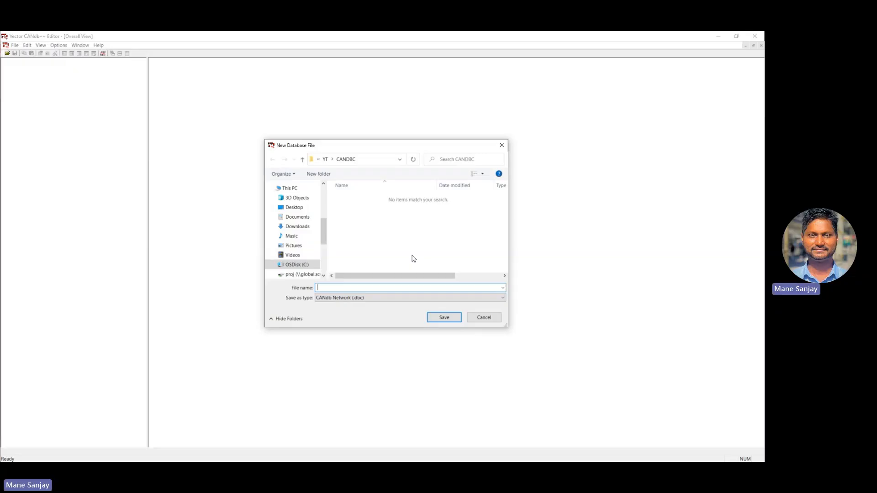
text(MotorECU)
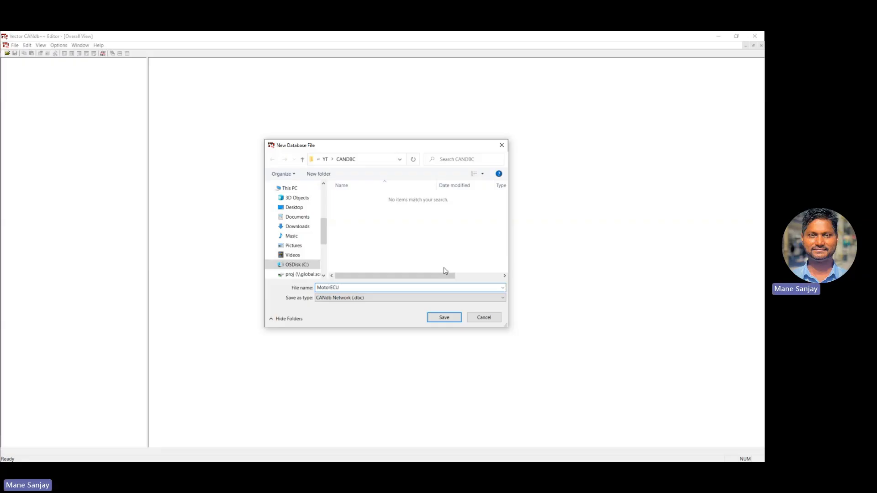
click(434, 319)
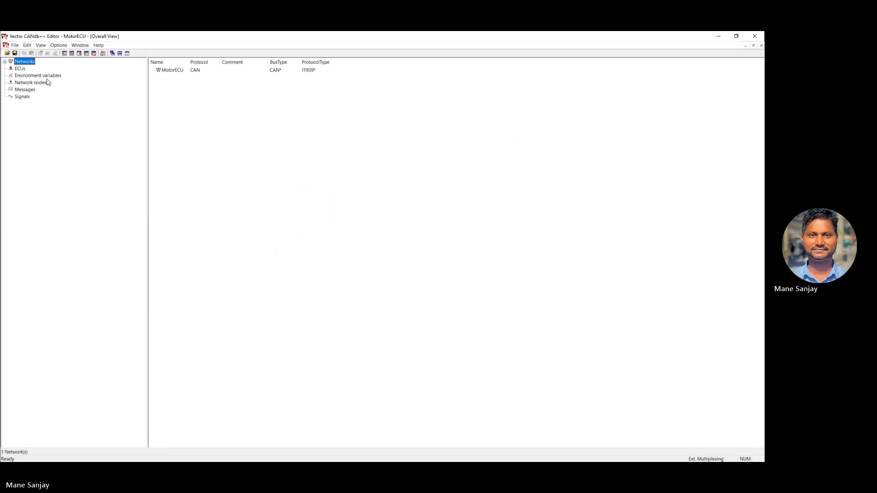
Expand the networks and look through the ECUs, network nodes, messages and signals of the MotorECU database
click(5, 62)
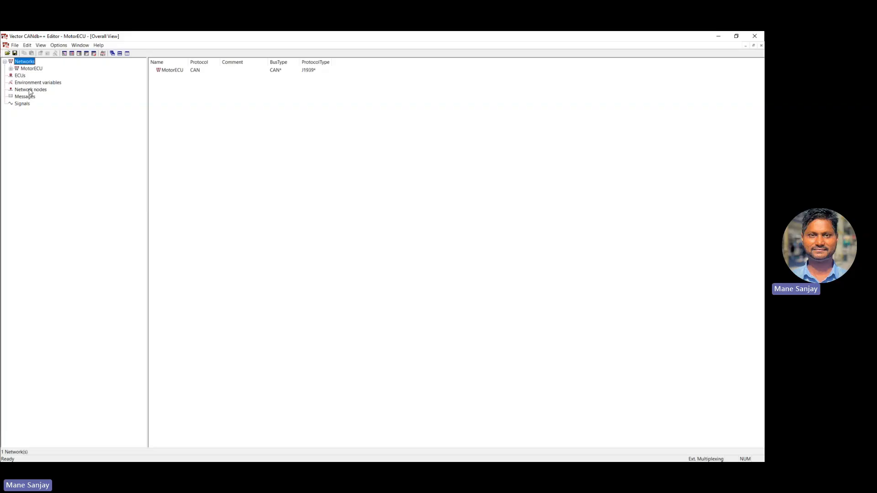
click(21, 77)
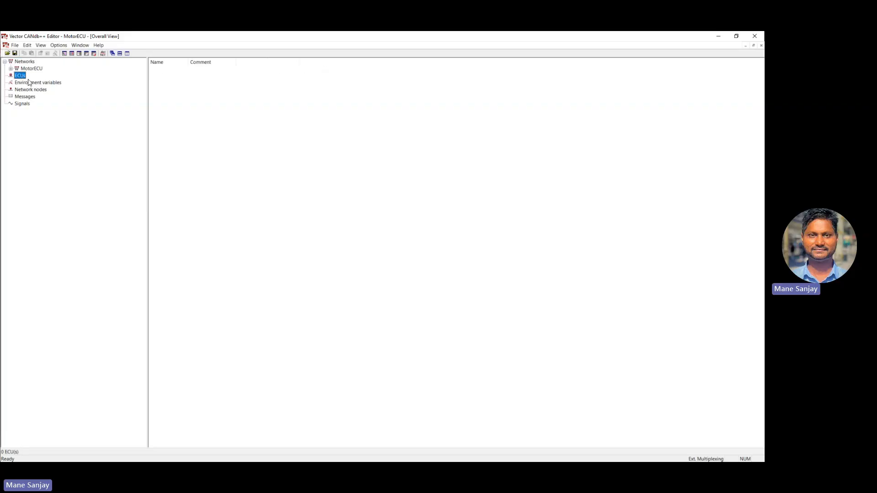
click(30, 90)
click(26, 97)
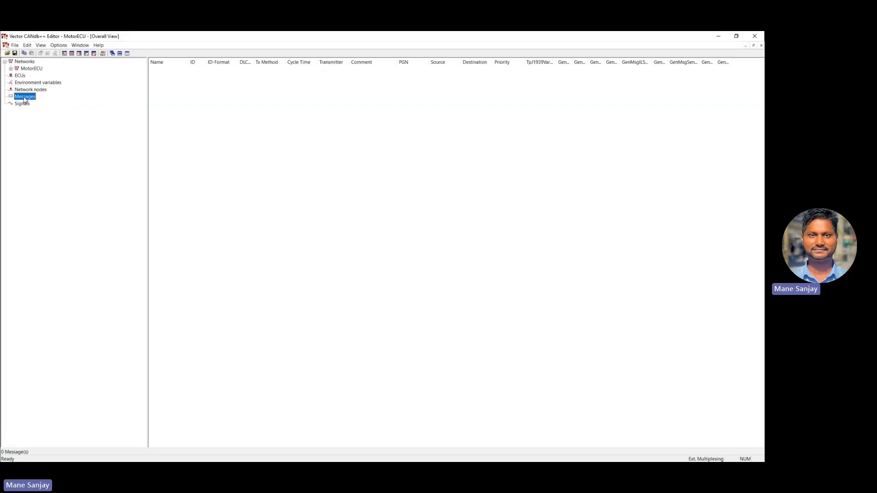
click(25, 104)
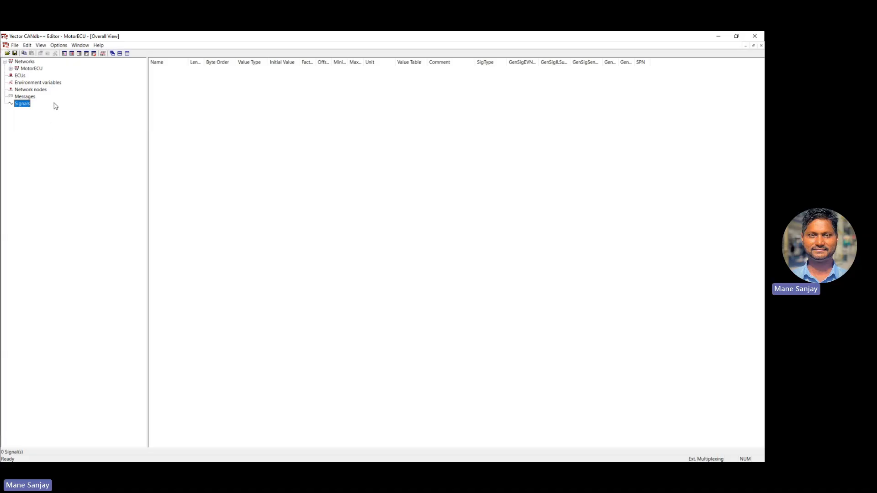
Create a new value table in the database and name it DriveState
click(41, 45)
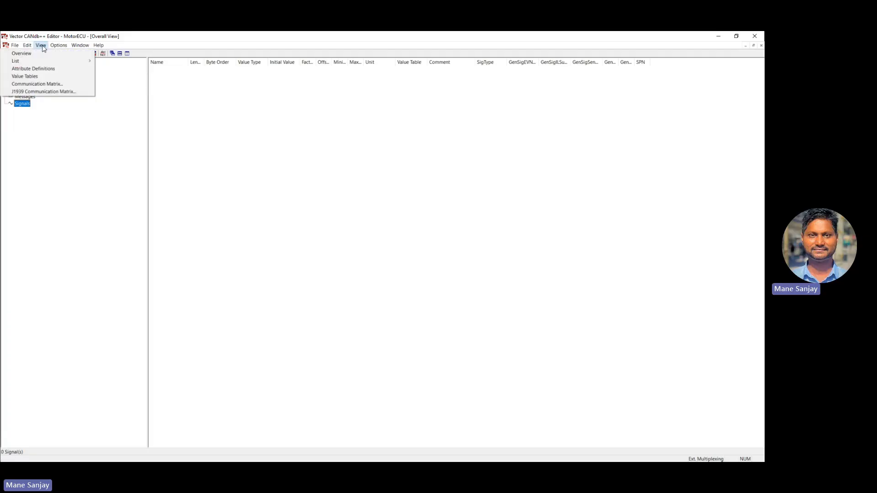
click(27, 76)
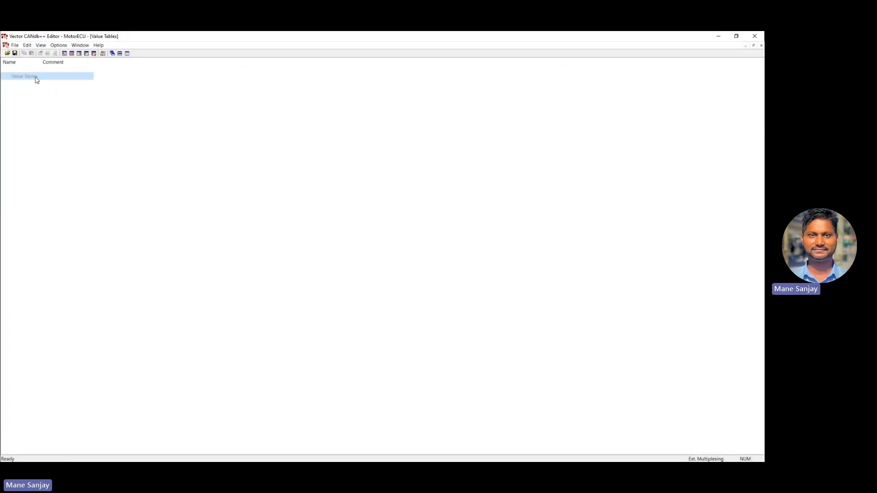
right_click(72, 105)
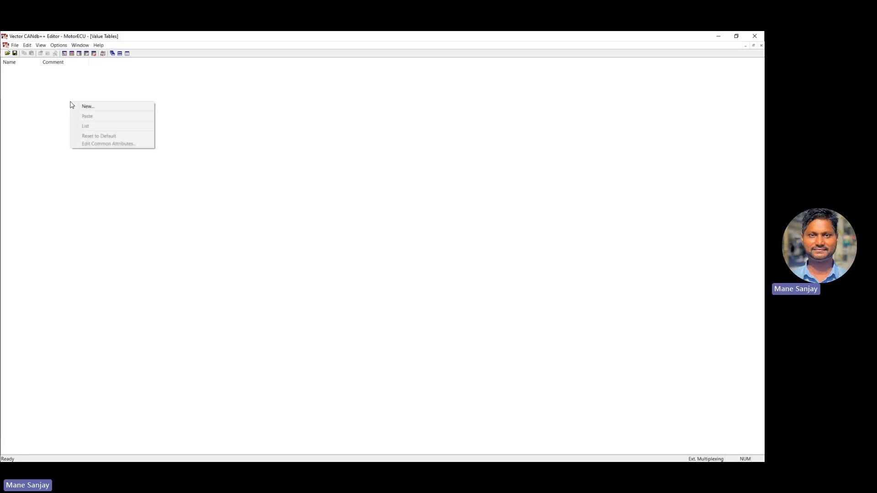
click(81, 107)
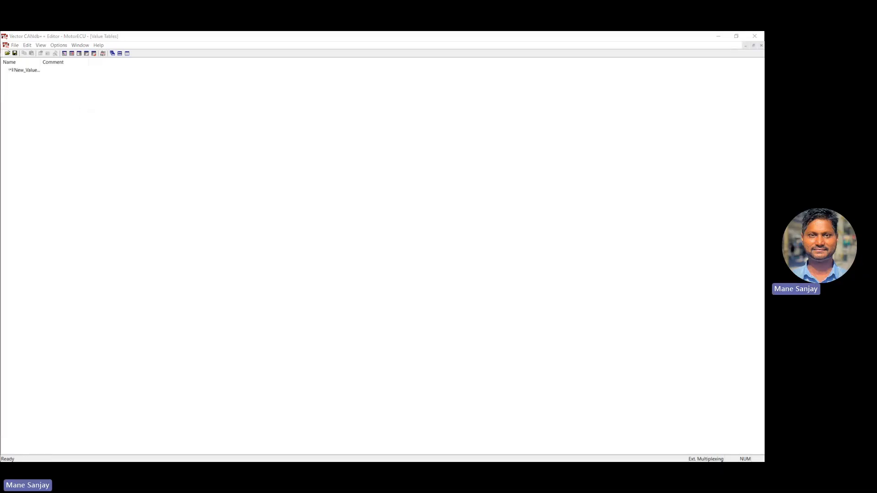
drag(69, 75, 305, 139)
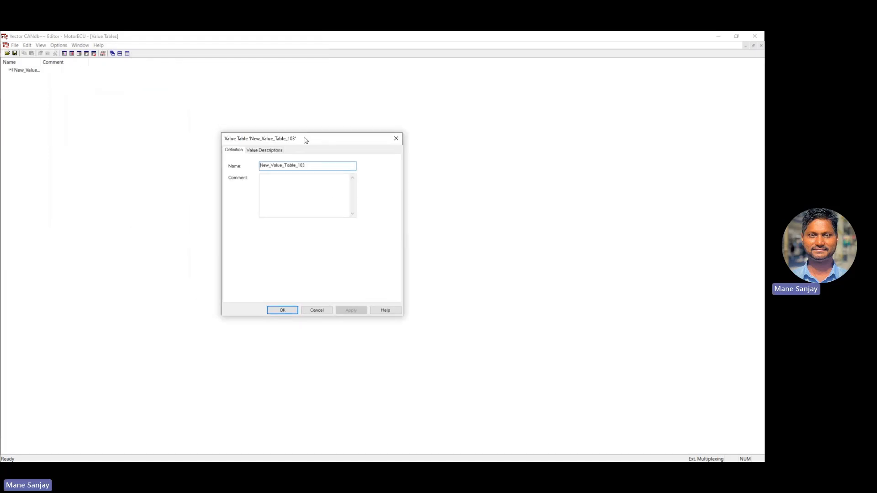
double_click(302, 165)
text(DriveState)
Add value 0x0 to the DriveState value table with the description "Drive Disabled"
click(269, 150)
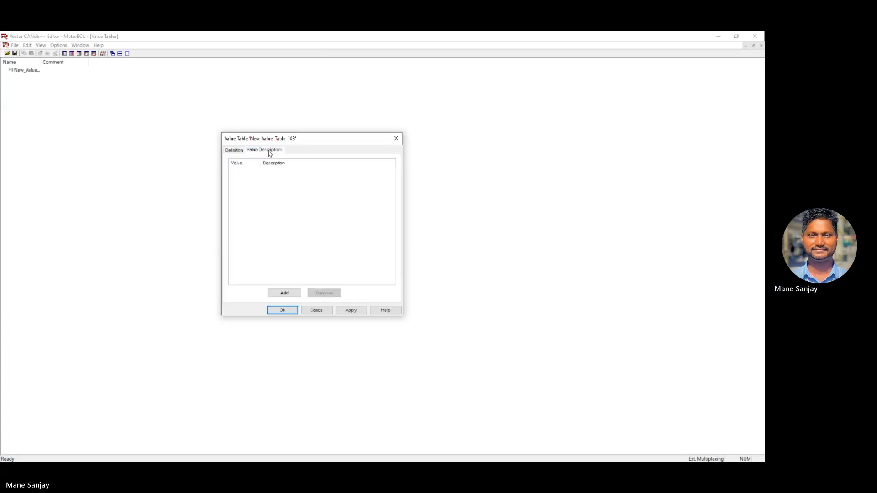
click(292, 293)
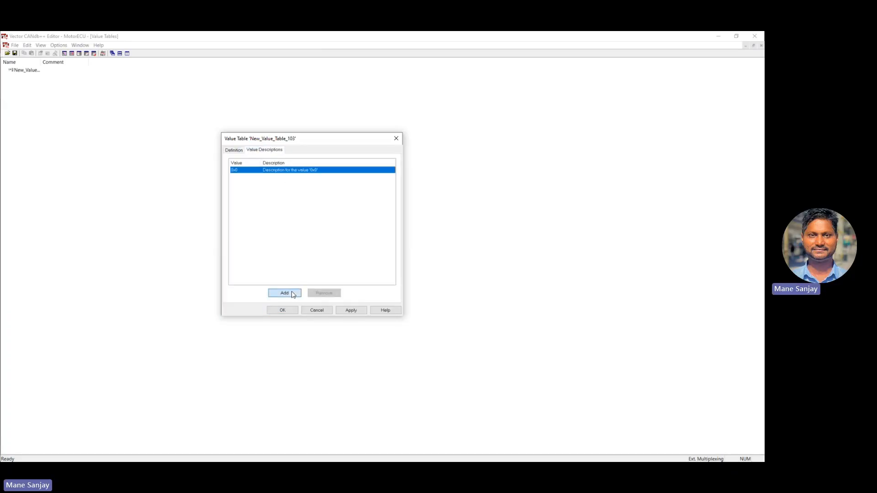
double_click(274, 171)
click(270, 170)
double_click(272, 170)
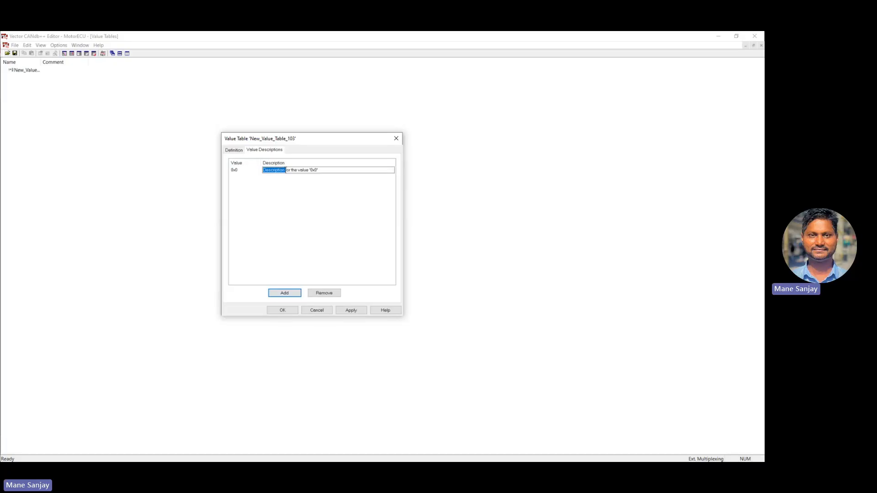
drag(319, 169, 262, 170)
text(Drive Disc)
key(BackSpace)
text(abled)
key(Return)
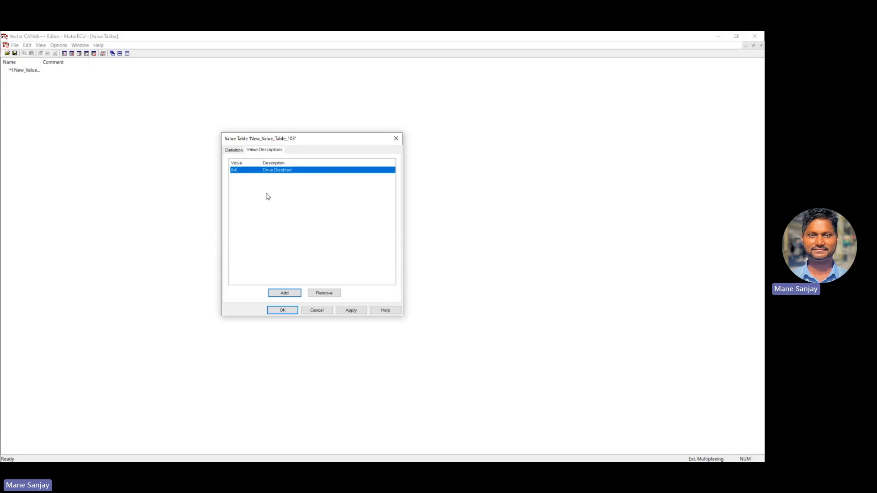
Add value 0x1 to the DriveState value table with the description "Drive Enabled"
click(276, 294)
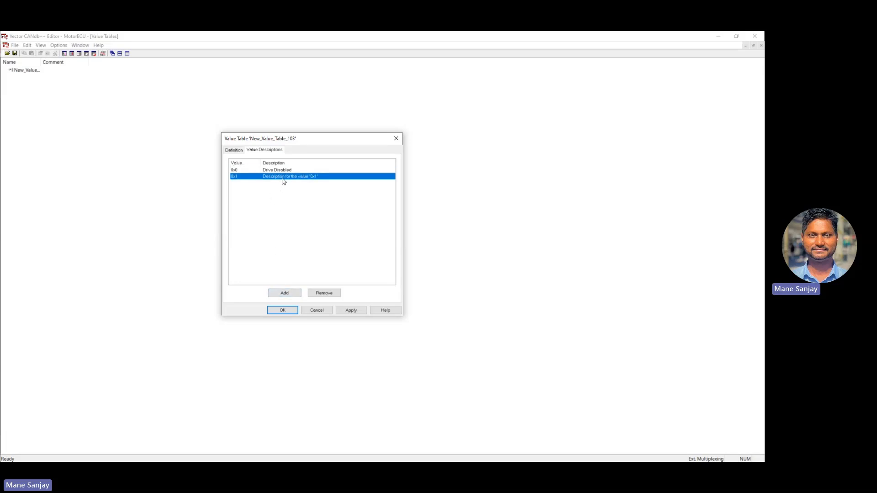
click(282, 177)
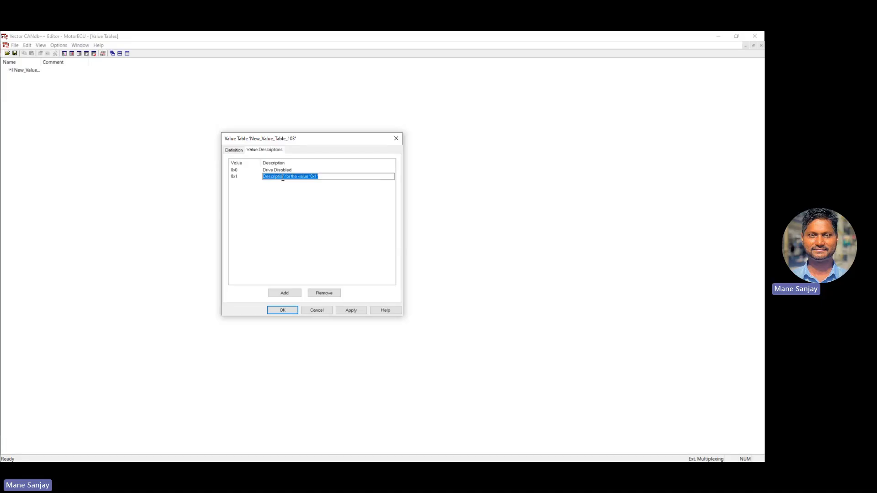
text(Drive Enabled)
key(Return)
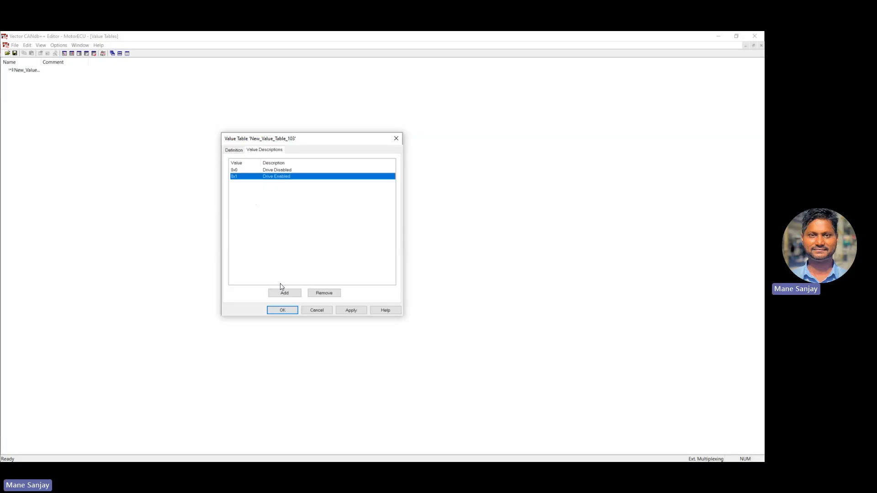
Add value 0x2 with the description "Error" to the DriveState value table, then apply and close its definition
click(281, 293)
click(287, 182)
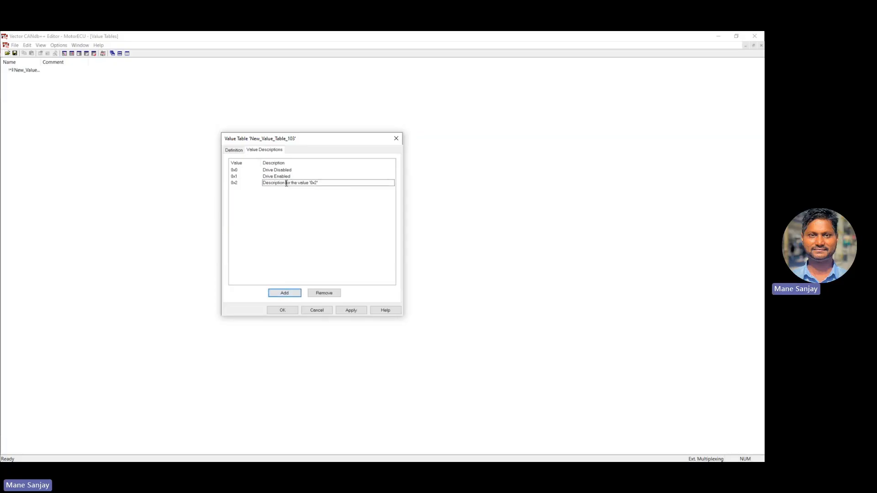
double_click(286, 182)
drag(326, 184, 262, 184)
text(Error)
click(347, 311)
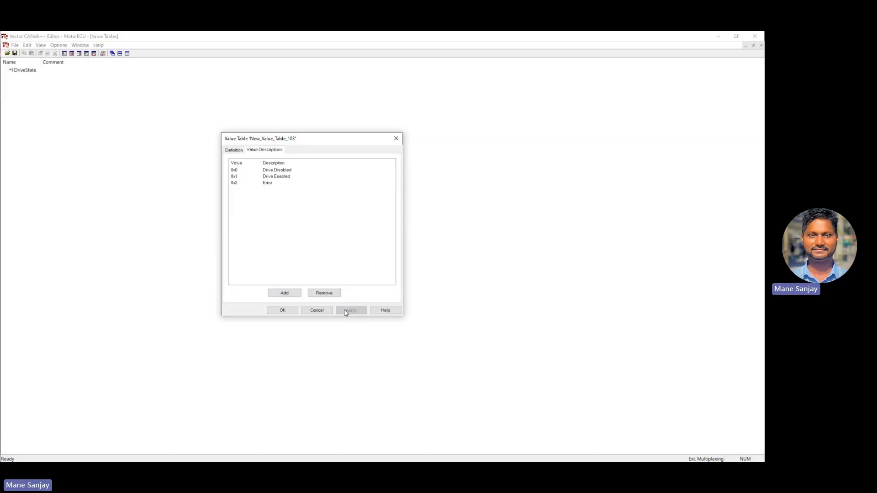
click(283, 310)
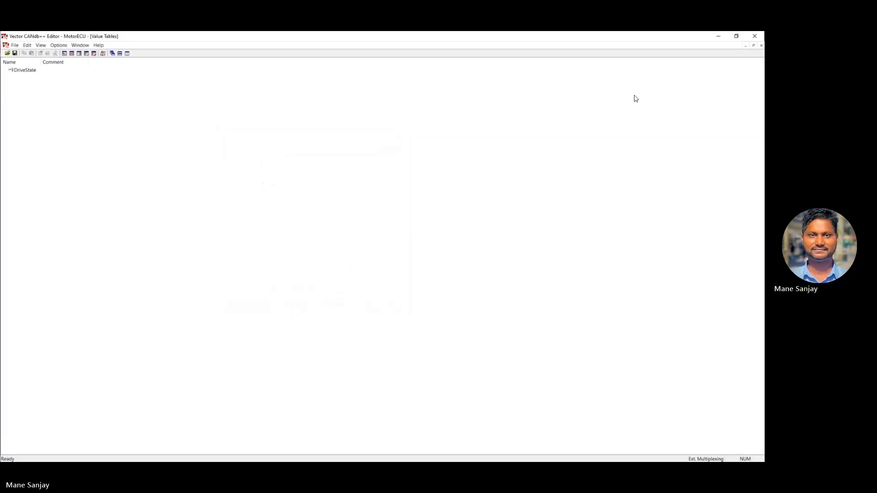
Return to the overall view and create a new signal named MotorSpeed with a length of 16 bits
click(745, 46)
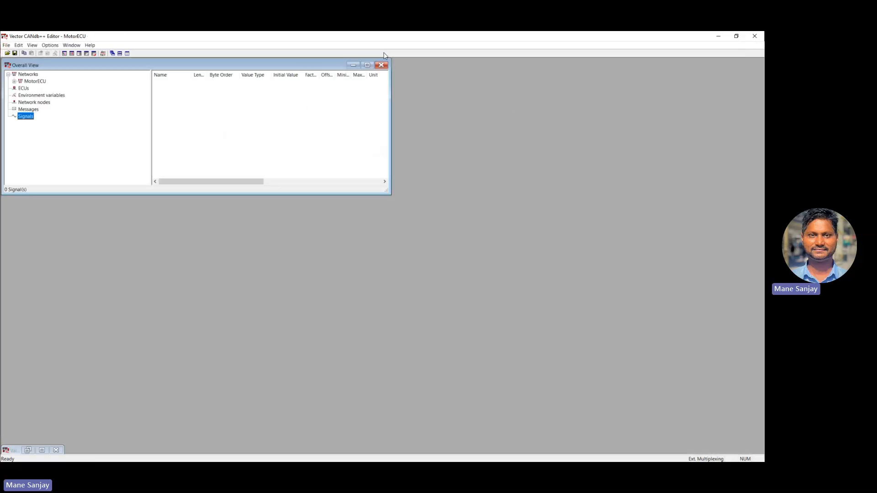
click(367, 65)
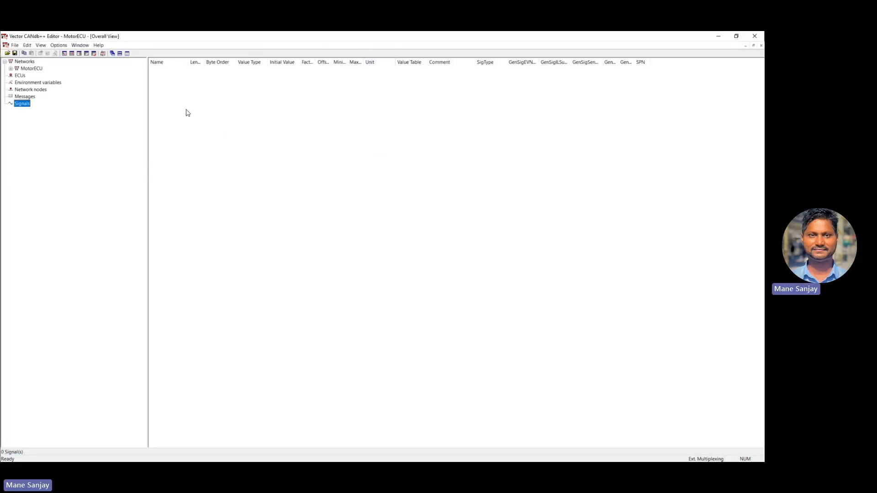
right_click(24, 106)
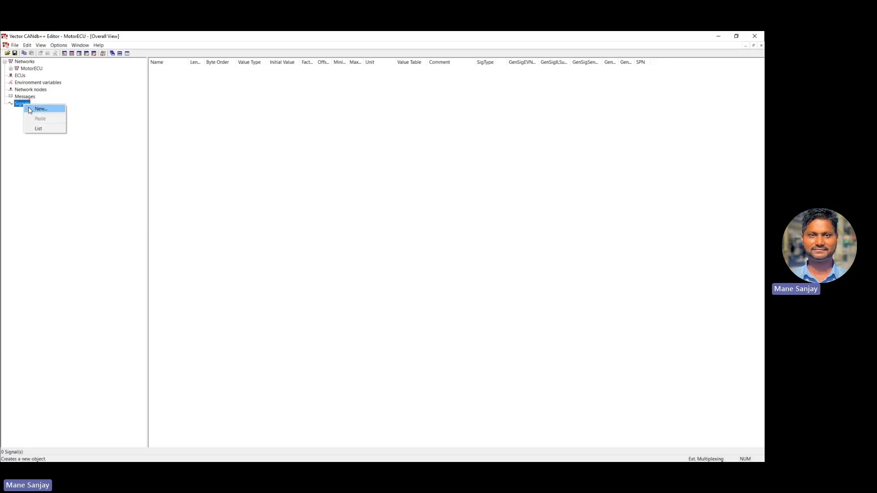
click(31, 110)
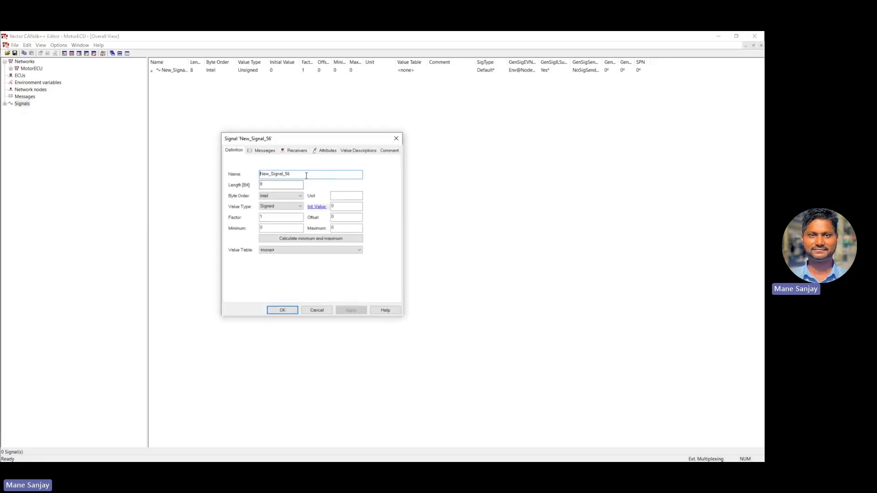
drag(305, 174, 257, 174)
text(M)
key(BackSpace)
text(otorSpeed)
key(Tab)
text(1)
Keep Intel byte order and the Signed value type for the MotorSpeed signal, and set its factor to 0.25
click(295, 197)
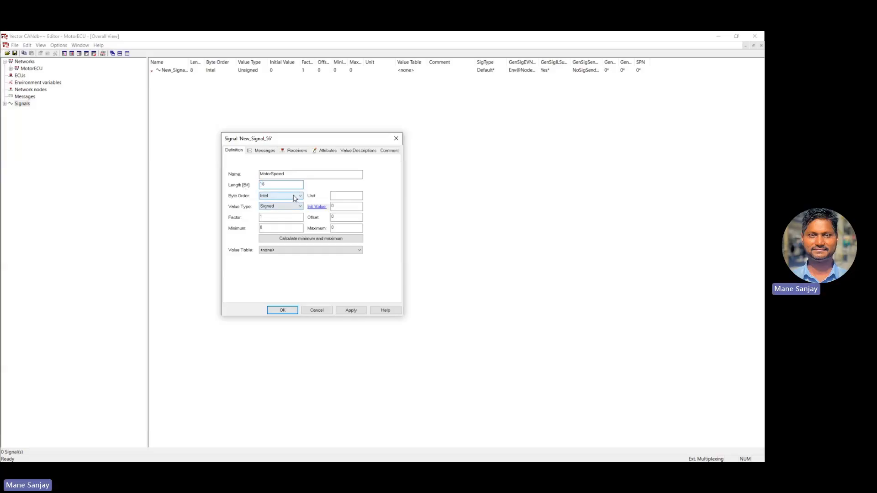
click(295, 197)
click(292, 196)
click(276, 202)
scroll(293, 209, up, 1)
click(293, 207)
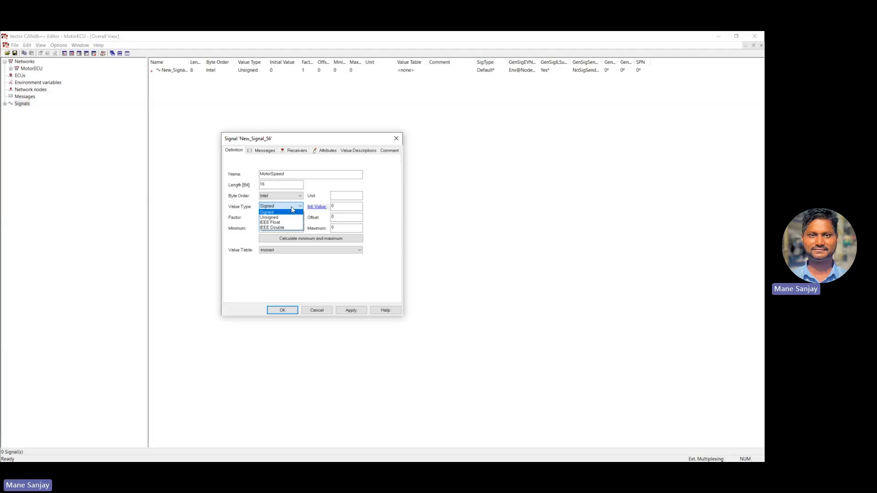
click(244, 217)
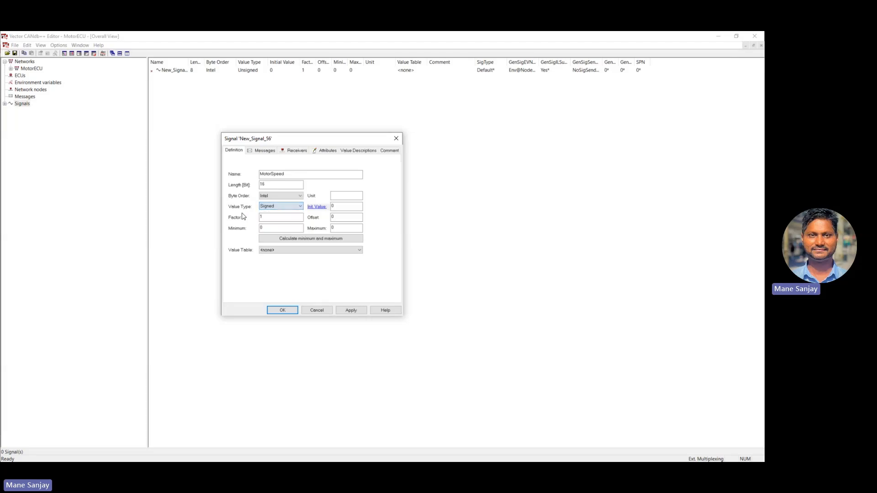
double_click(274, 218)
text(0.25)
Set the MotorSpeed signal's maximum to 5000, leave its value table as none, and apply the definition
double_click(341, 228)
text(500)
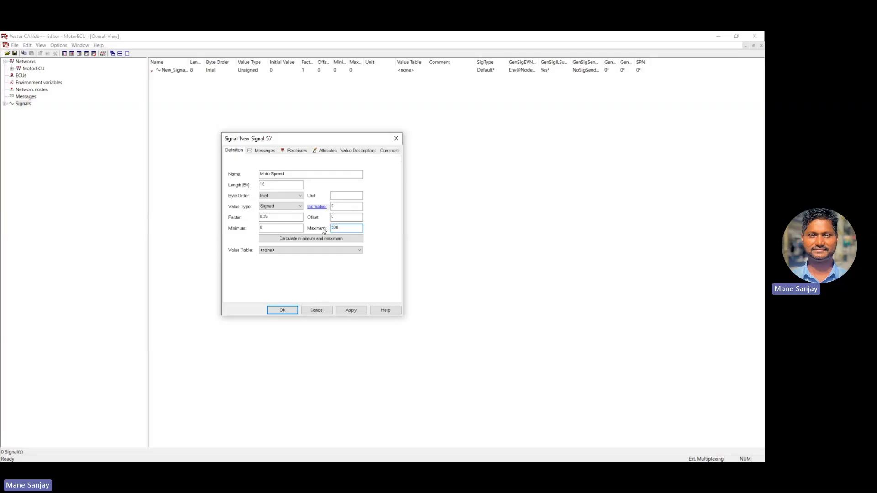
key(BackSpace)
key(BackSpace)
key(BackSpace)
text(40)
text(0)
key(BackSpace)
key(BackSpace)
key(BackSpace)
text(500)
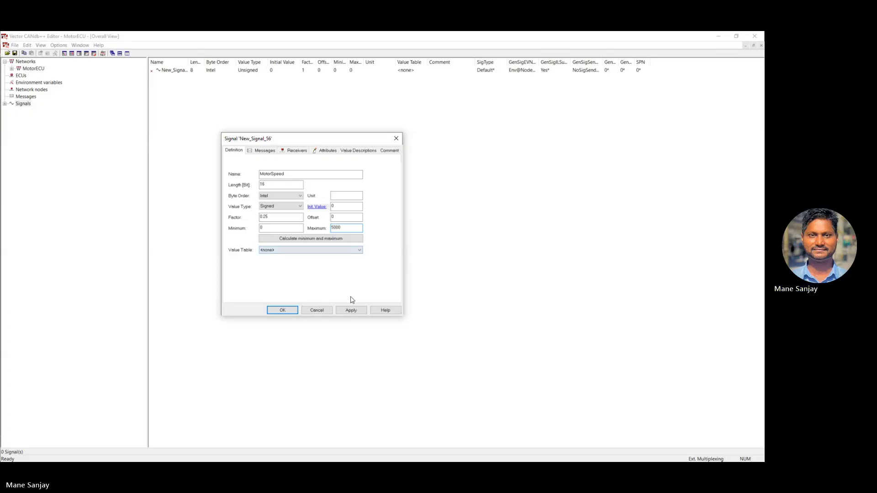
click(345, 253)
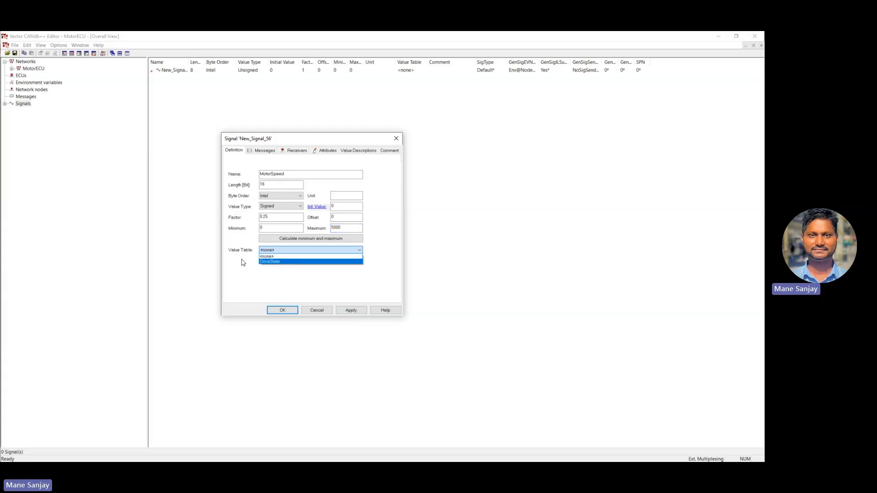
click(237, 270)
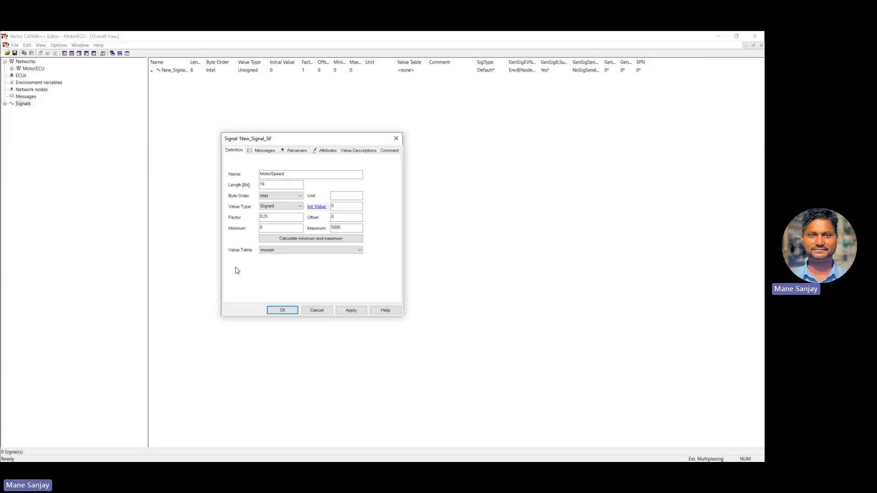
click(350, 310)
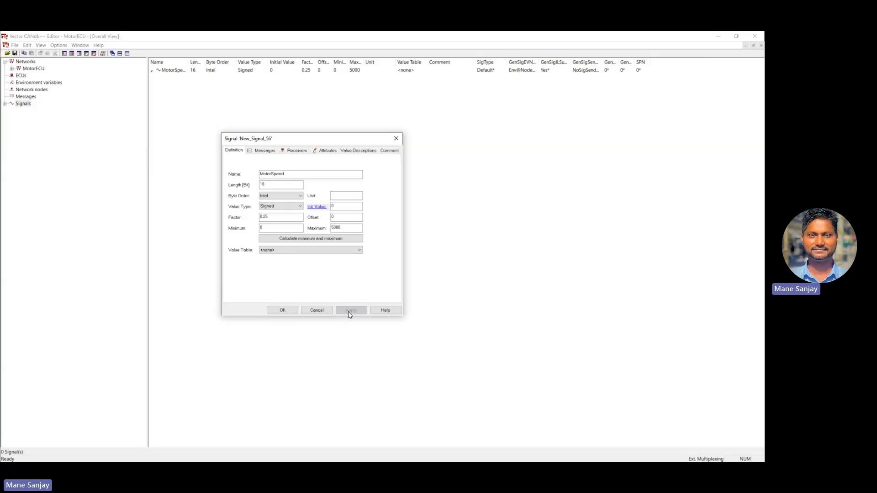
Close the MotorSpeed signal definition and create another signal named MachineDriveState
click(283, 310)
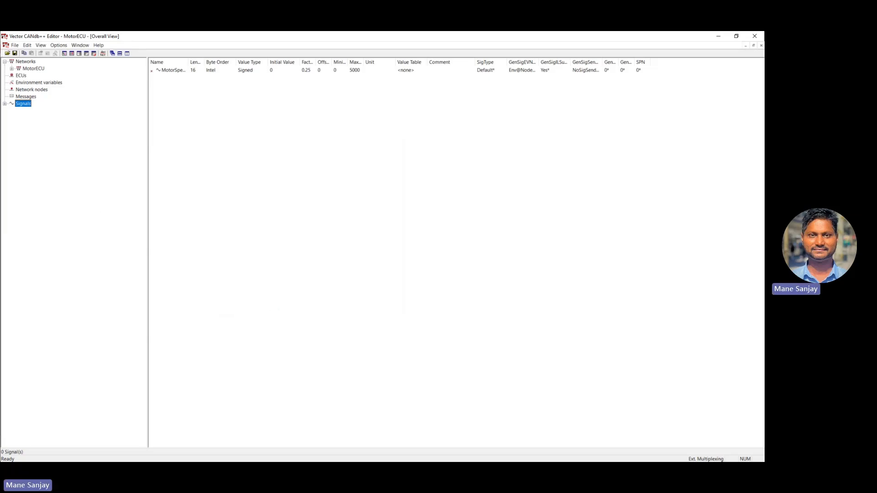
click(5, 103)
right_click(23, 105)
click(34, 108)
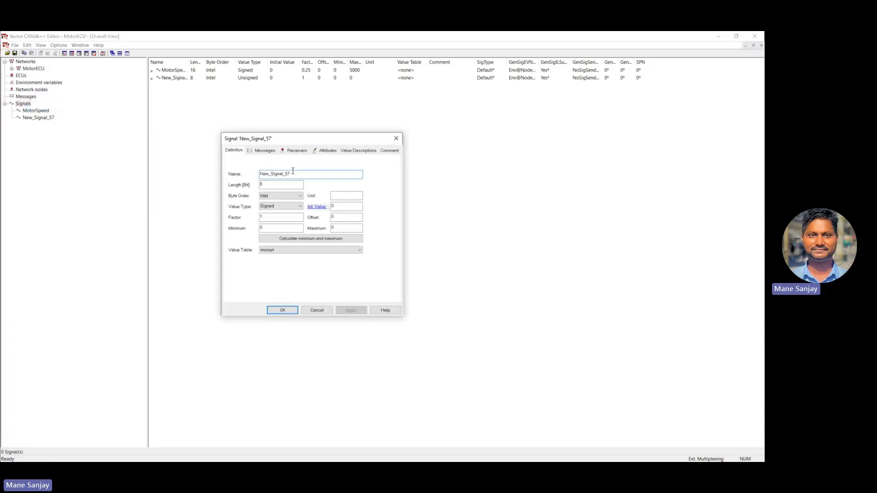
drag(292, 171, 251, 172)
text(MachineDriveState)
Set the MachineDriveState signal's maximum to 3, assign the DriveState value table, then apply and close its definition
double_click(328, 228)
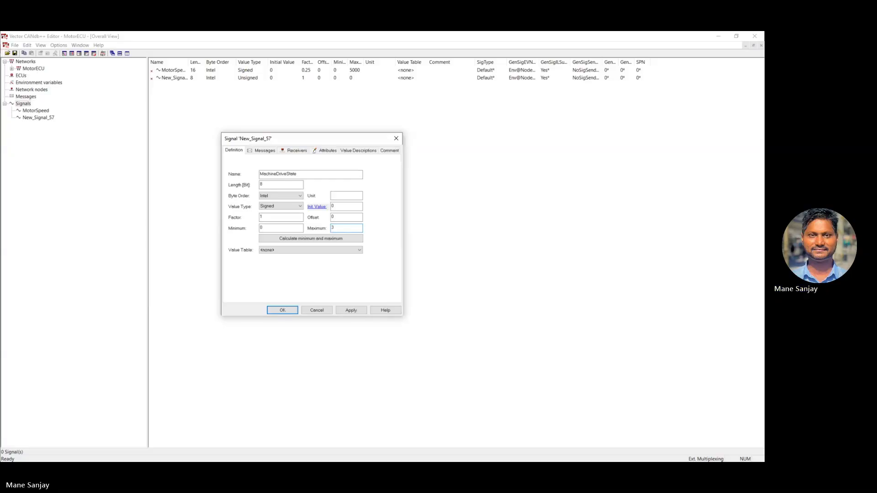
click(303, 250)
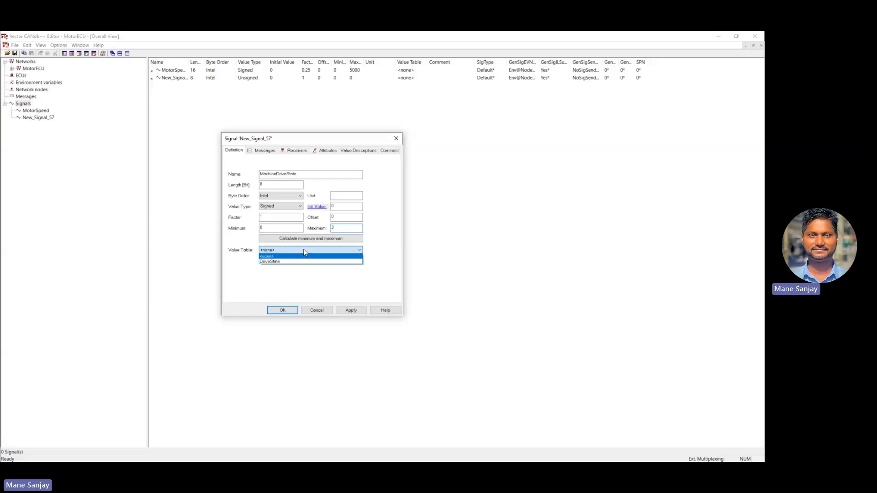
click(282, 261)
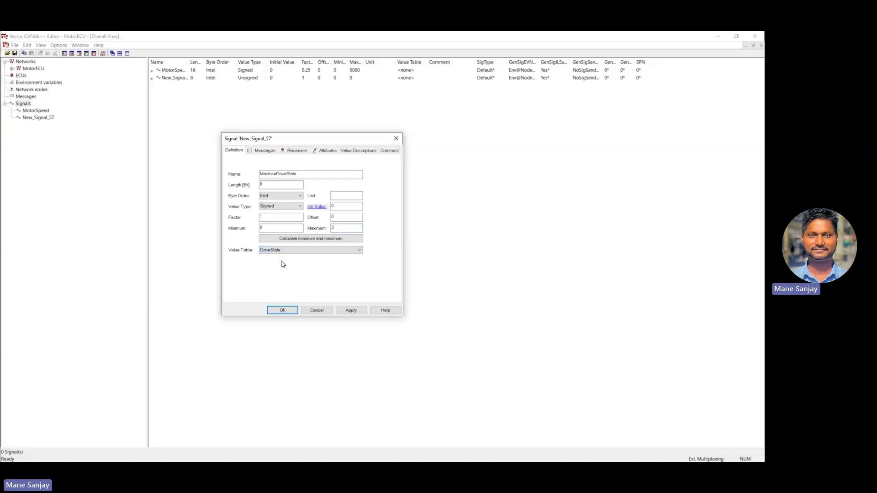
click(352, 308)
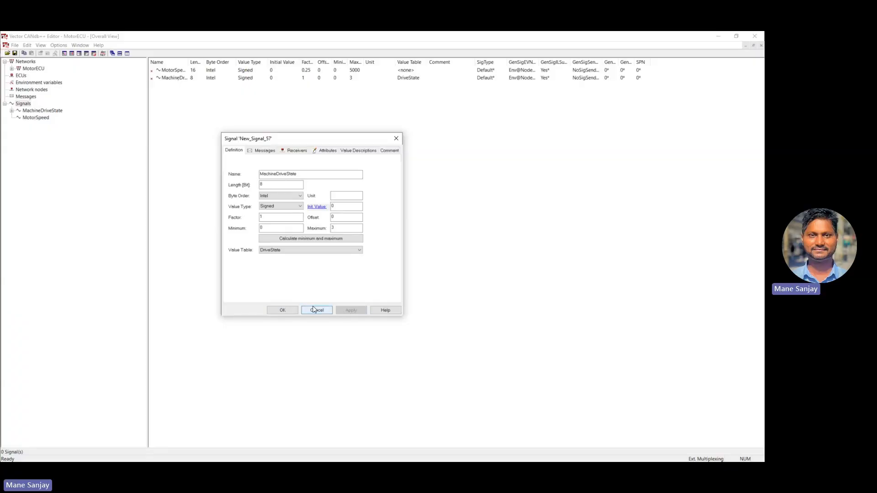
click(283, 310)
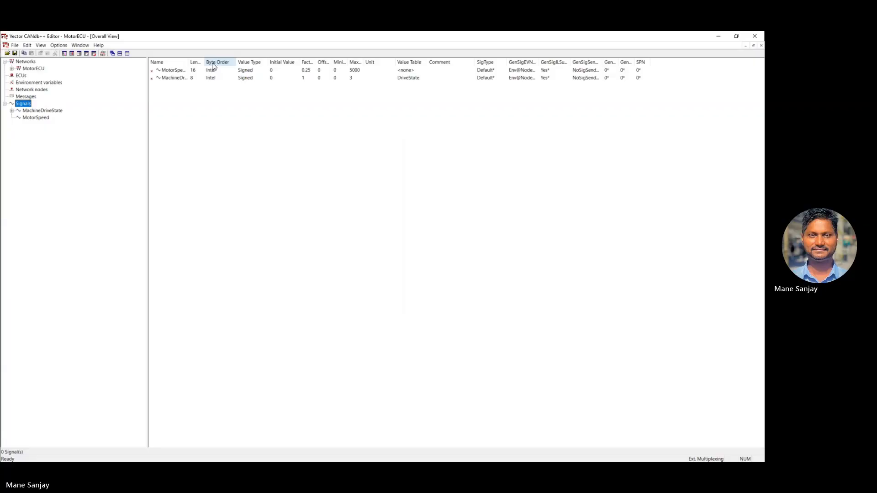
Check the signal lengths and MachineDriveState's linked value table, then review MotorSpeed's definition, messages, receivers, attributes, value descriptions and comment
drag(204, 61, 223, 61)
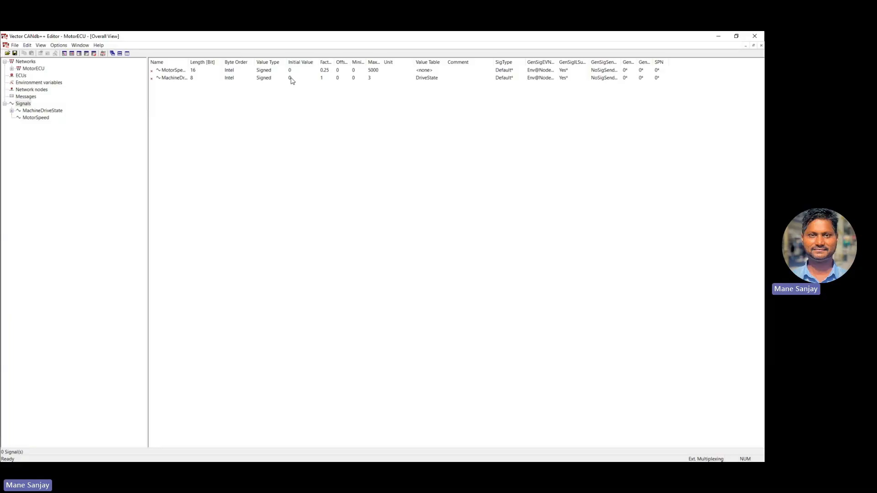
click(12, 111)
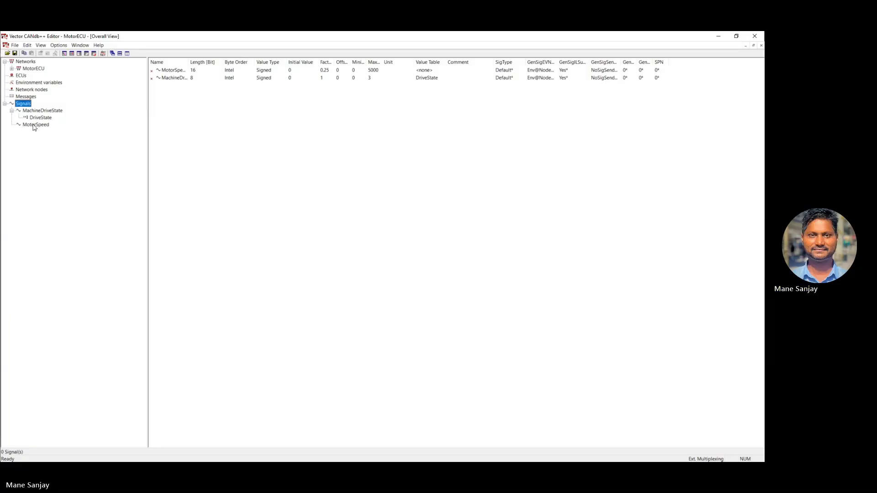
double_click(33, 125)
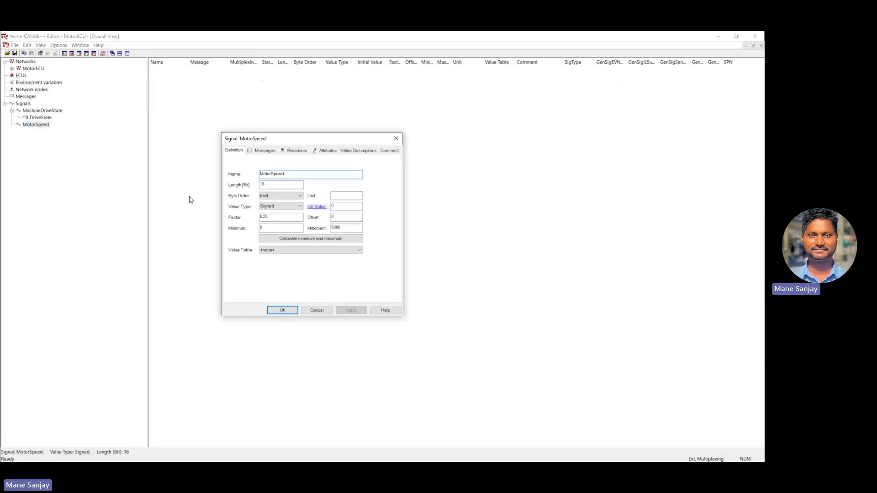
click(270, 151)
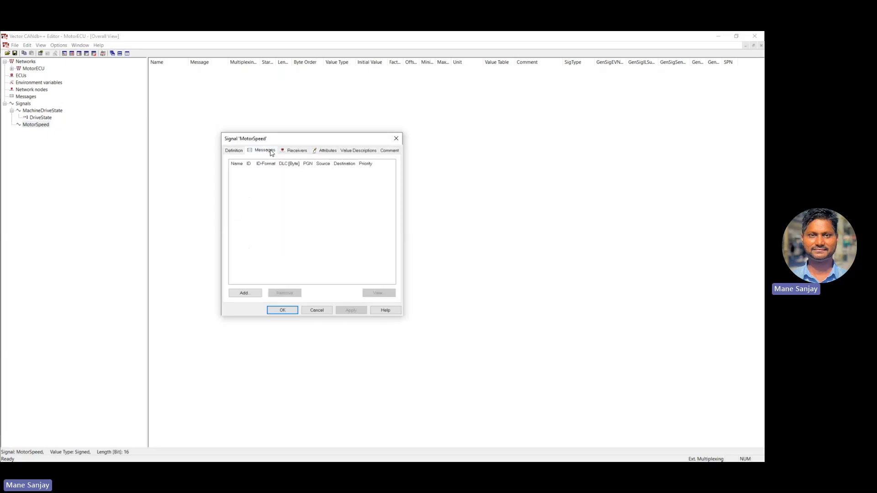
click(290, 153)
click(325, 151)
click(358, 151)
click(389, 151)
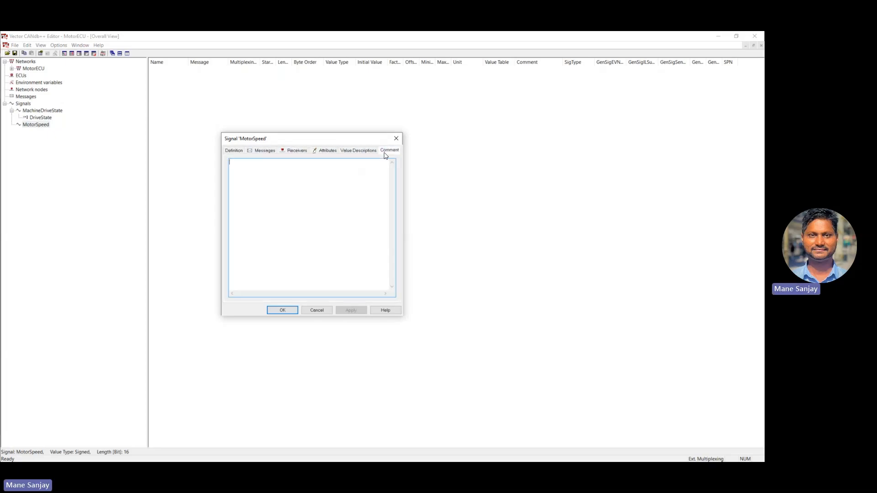
click(237, 151)
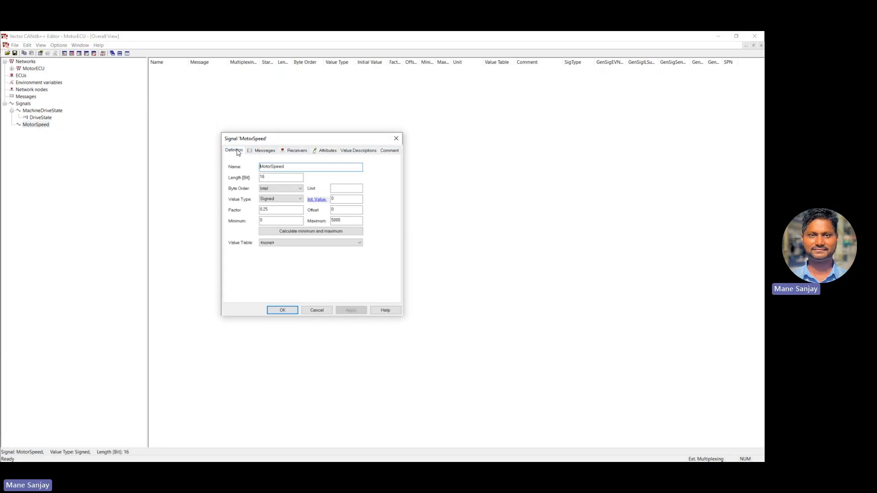
click(396, 138)
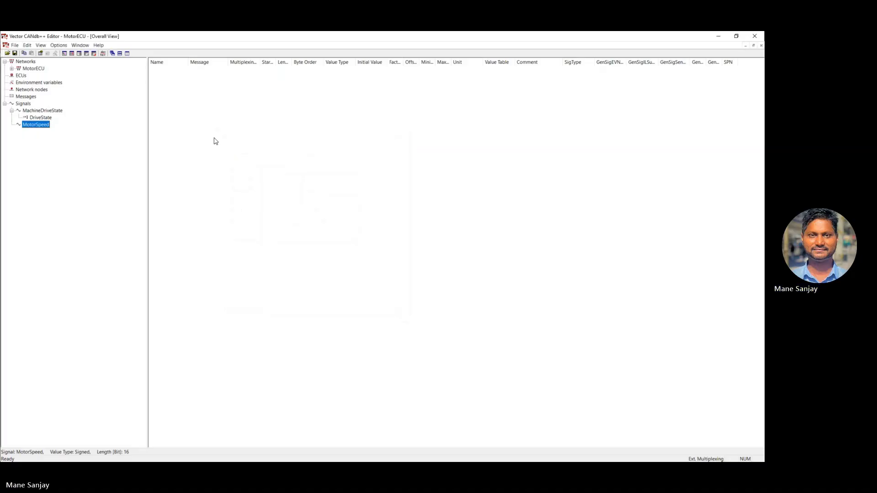
List all signals and widen the Name column to compare MachineDriveState and MotorSpeed
click(33, 112)
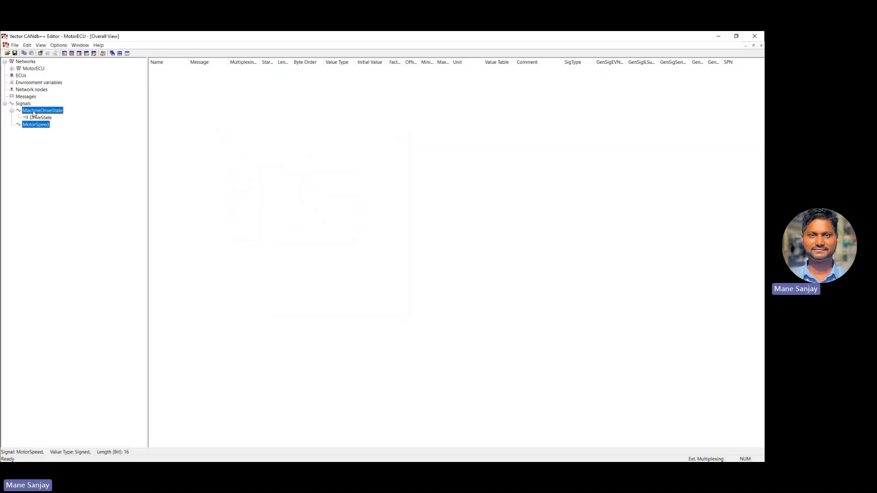
click(38, 126)
click(38, 112)
click(23, 104)
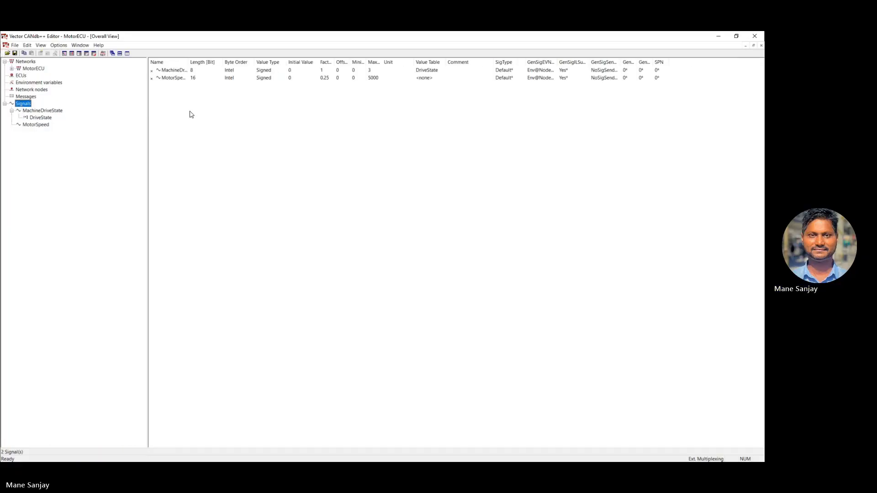
drag(189, 62, 199, 60)
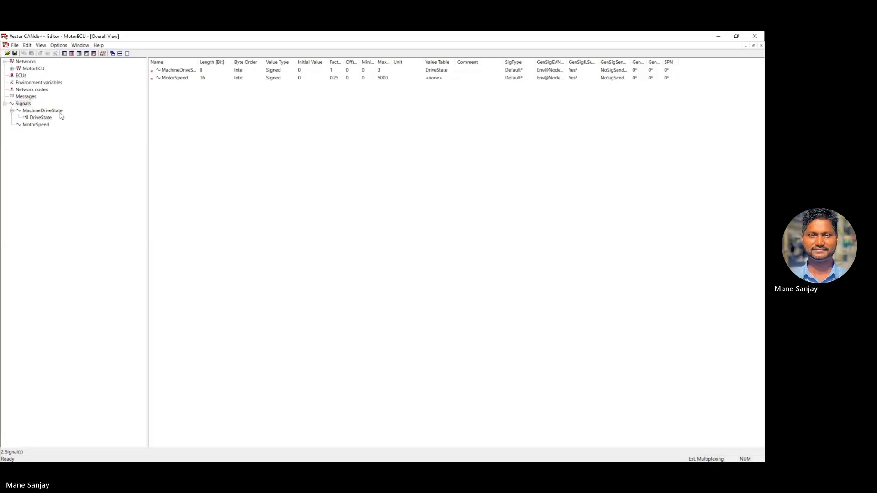
click(30, 127)
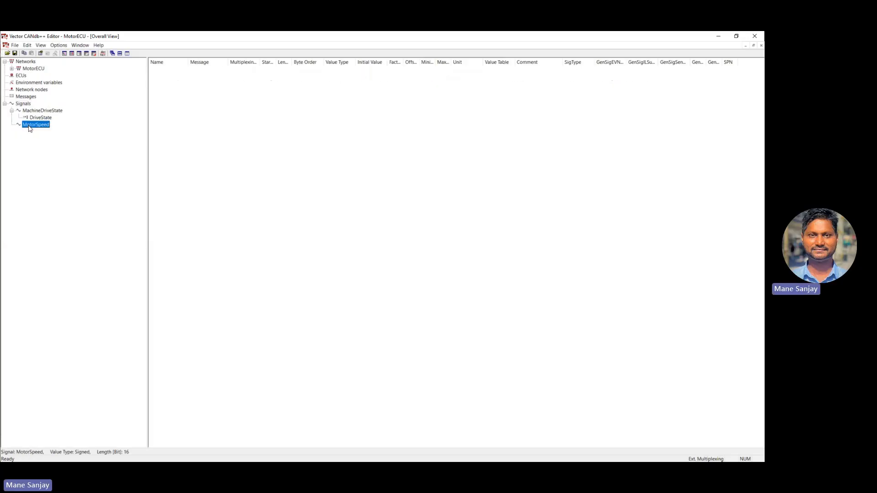
Create a new message of type J1939 PG (ext. ID) and name it MCUInfo
click(21, 98)
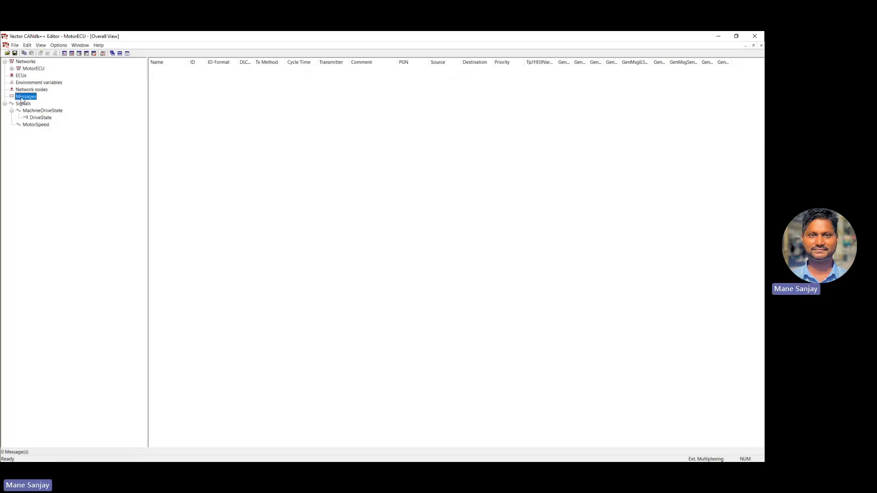
right_click(21, 99)
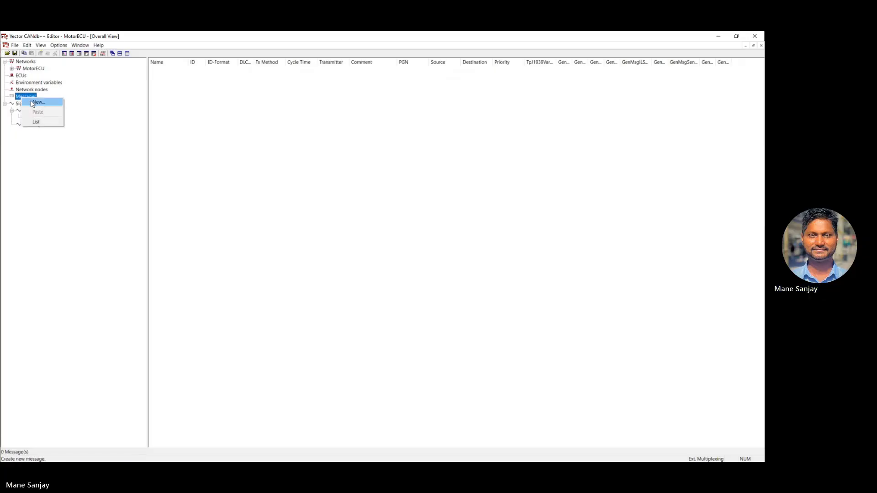
click(37, 102)
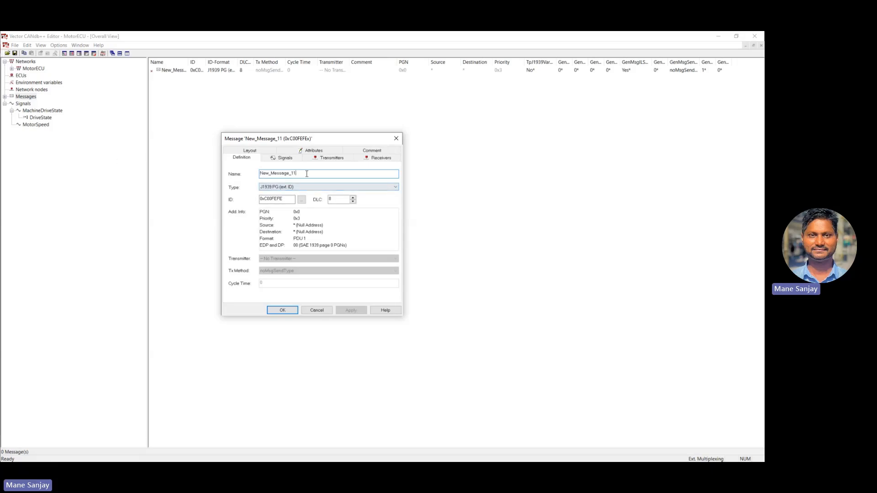
drag(307, 174, 256, 175)
text(MCUInfo)
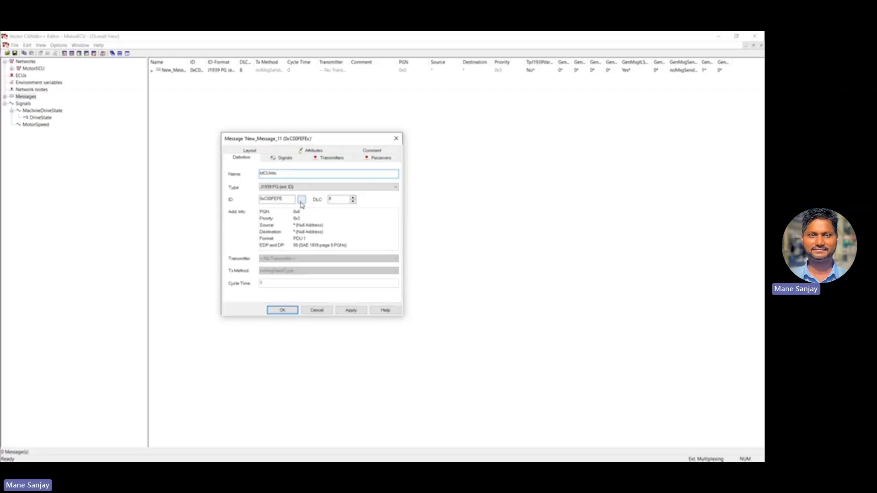
Add both the MachineDriveState and MotorSpeed signals to the MCUInfo message
click(288, 160)
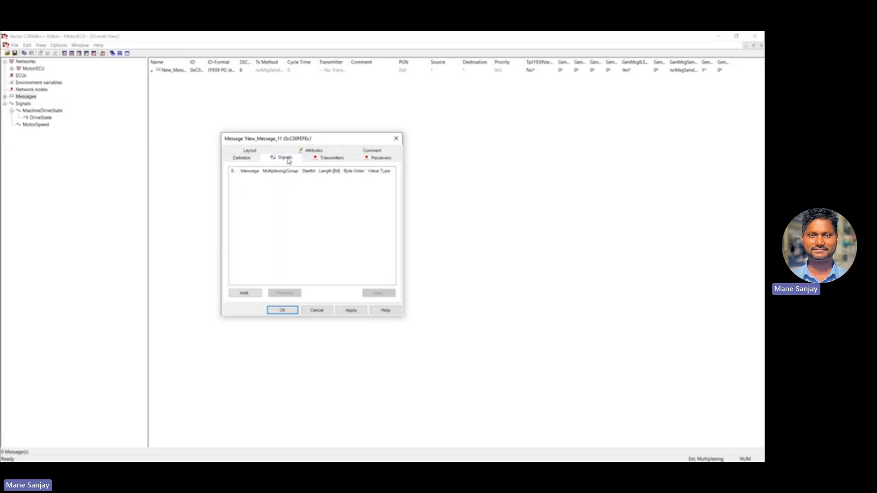
click(245, 293)
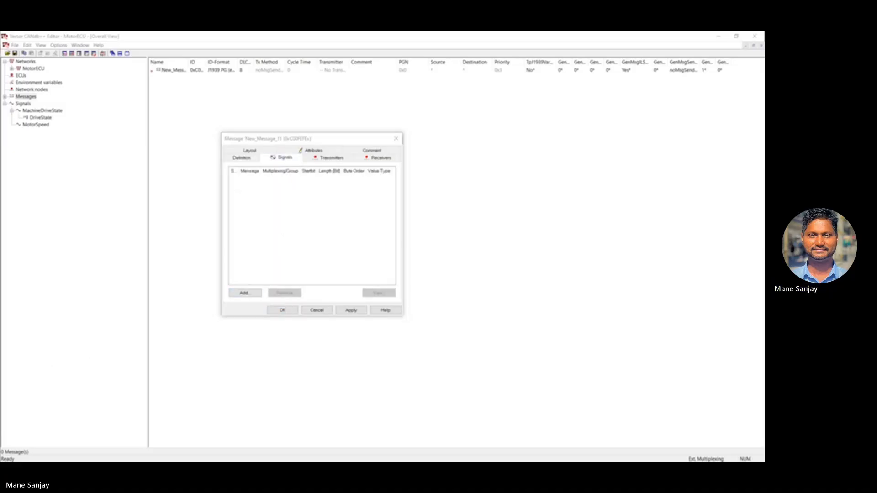
drag(38, 65, 348, 141)
click(303, 194)
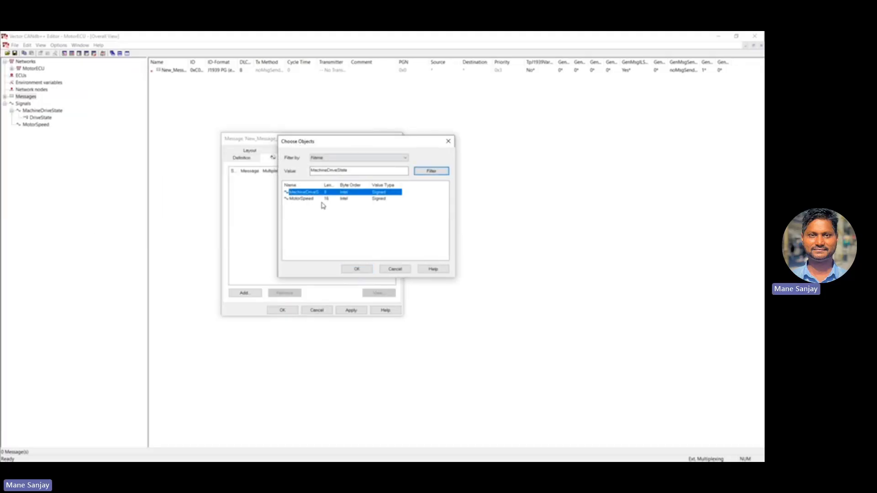
shift+click(312, 200)
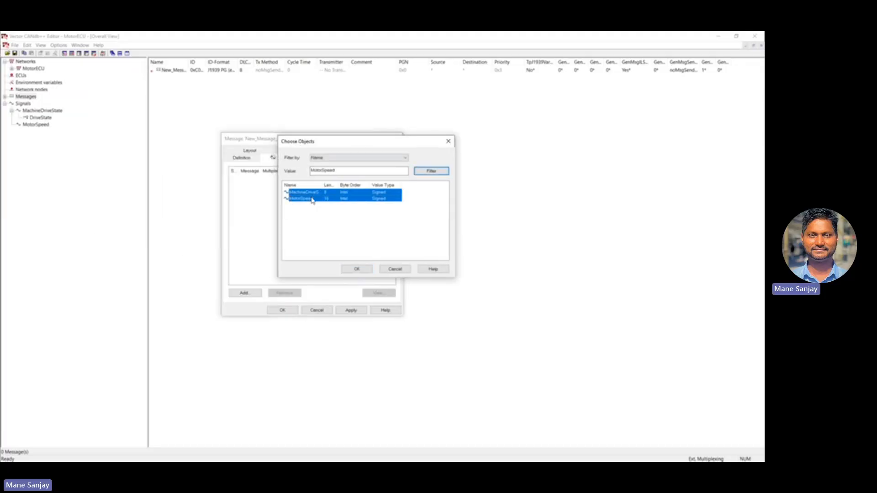
click(357, 269)
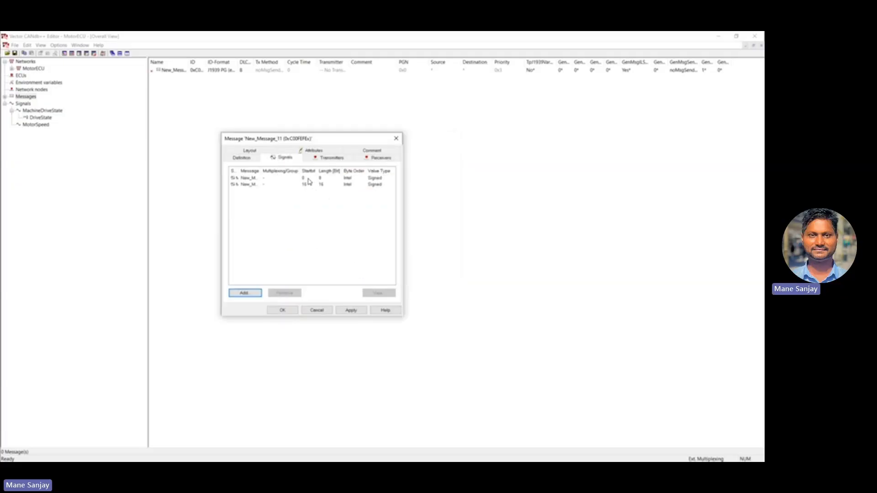
Widen the Message column of the assigned signals, then apply and close the MCUInfo message definition
click(309, 179)
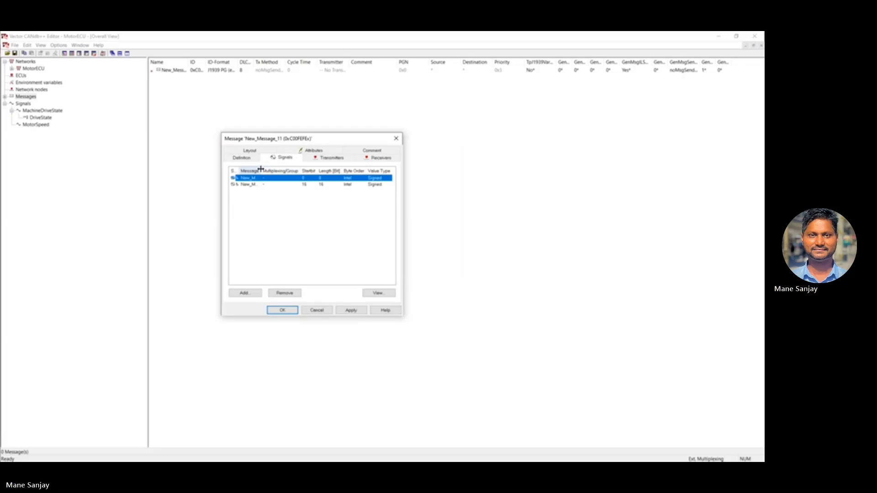
drag(262, 170, 286, 168)
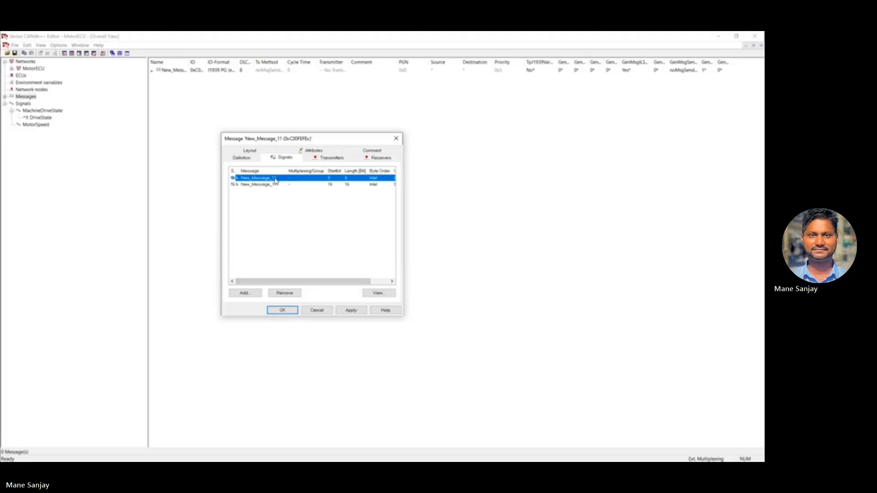
click(351, 311)
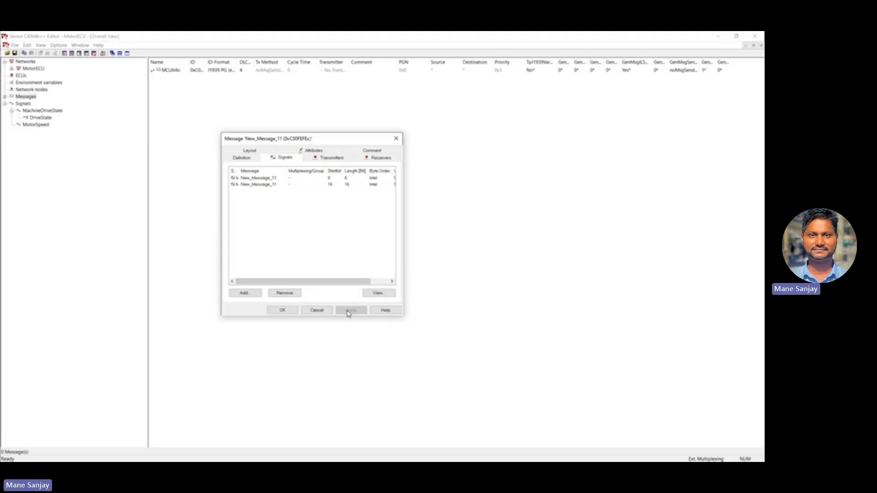
click(285, 311)
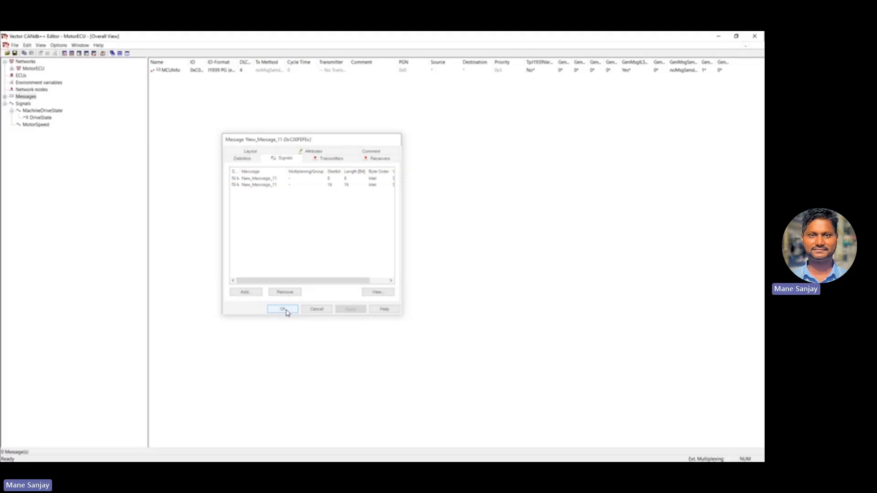
Widen the Startbit column of the signal list and set the MotorSpeed start bit in MCUInfo to 24
click(42, 111)
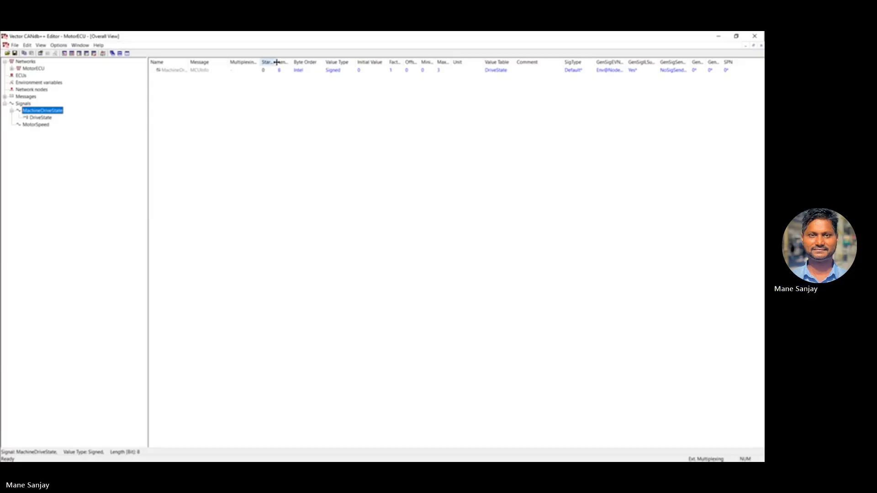
drag(276, 62, 284, 62)
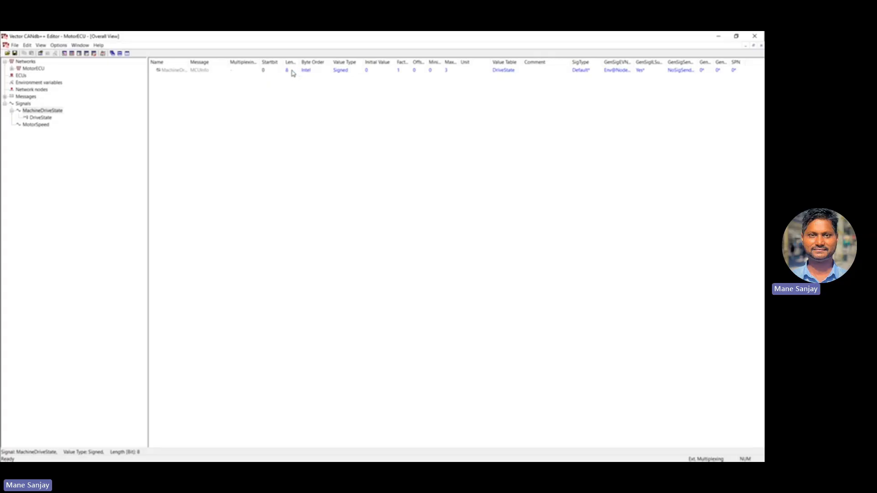
click(46, 126)
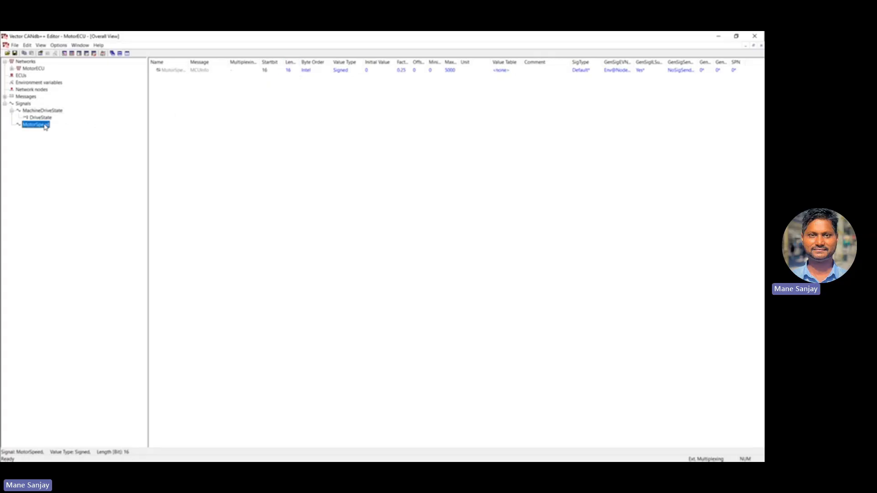
click(272, 73)
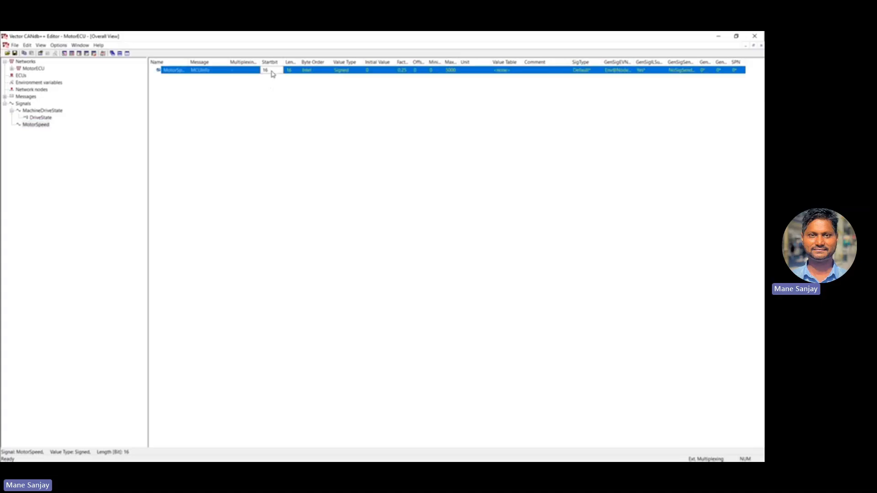
double_click(272, 73)
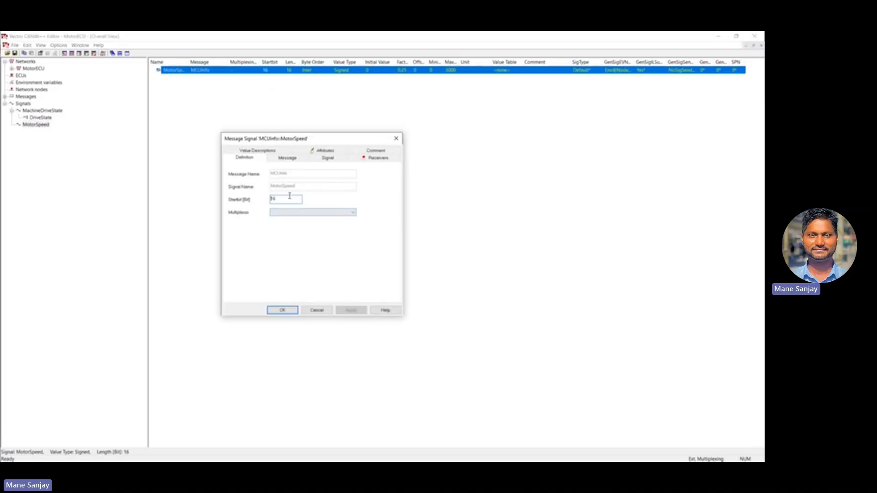
drag(290, 196, 256, 196)
text(24)
click(286, 311)
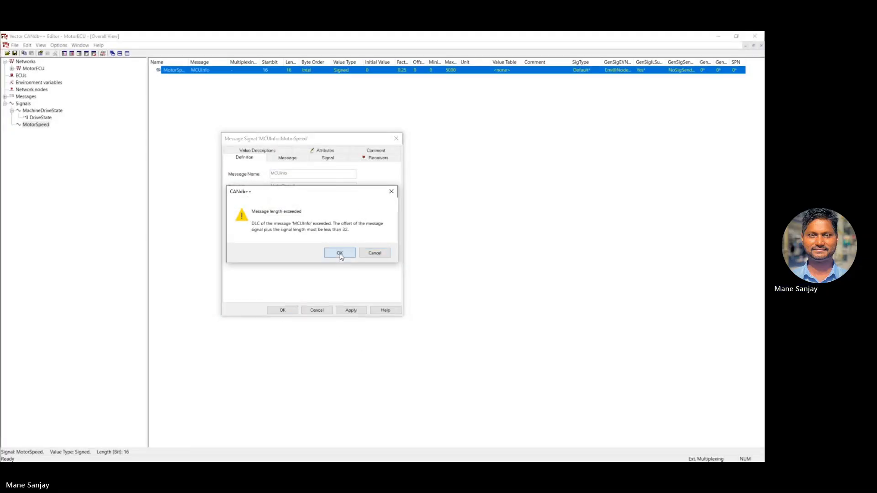
click(340, 254)
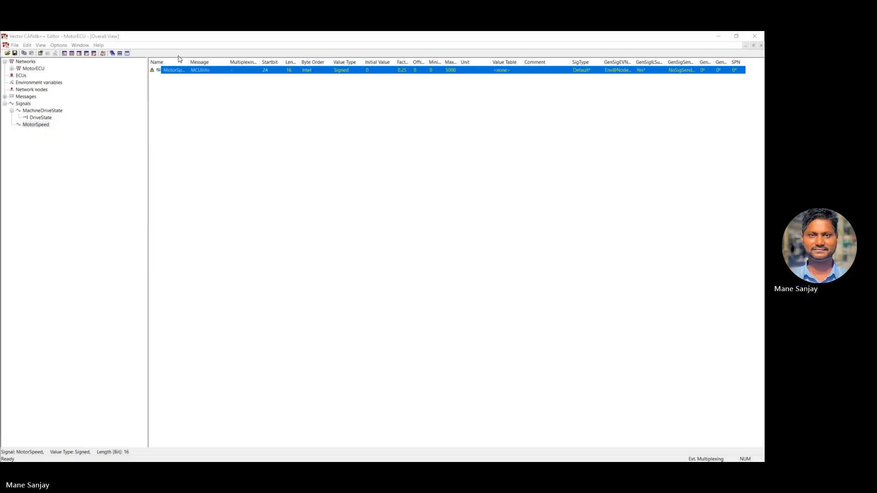
Open the MCUInfo message definition and set its ID to 0xCF002B2
click(174, 70)
click(11, 99)
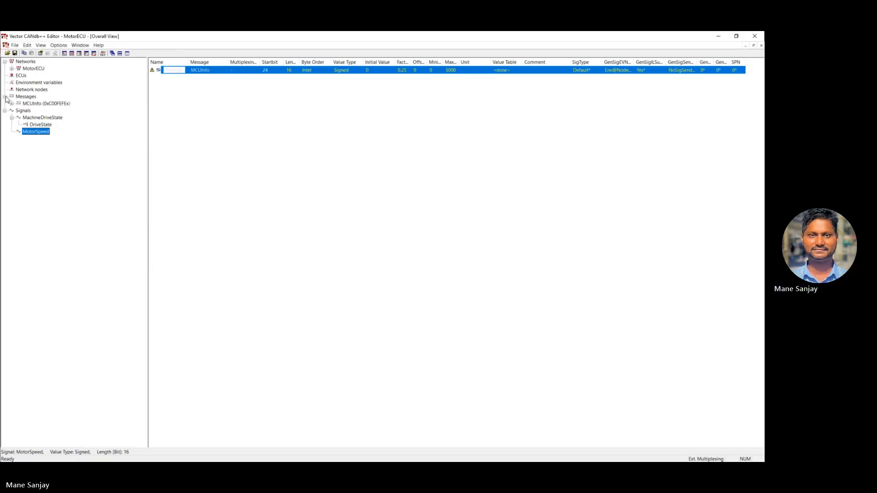
click(41, 104)
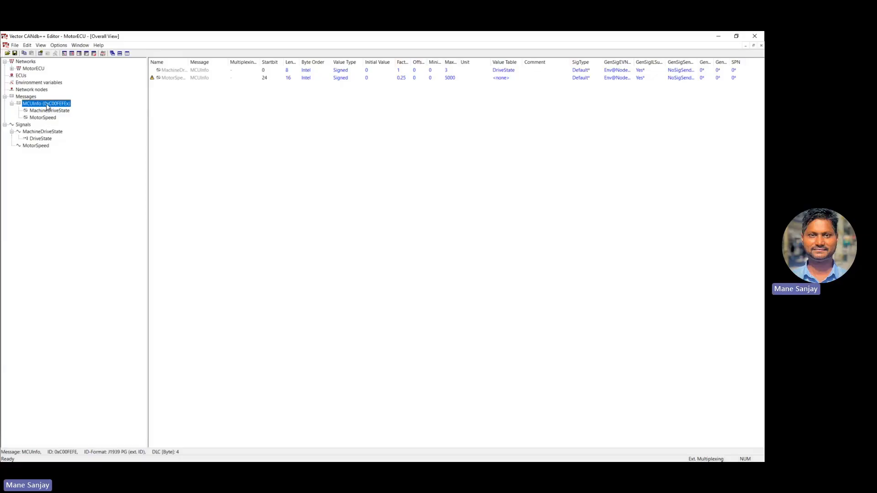
double_click(47, 104)
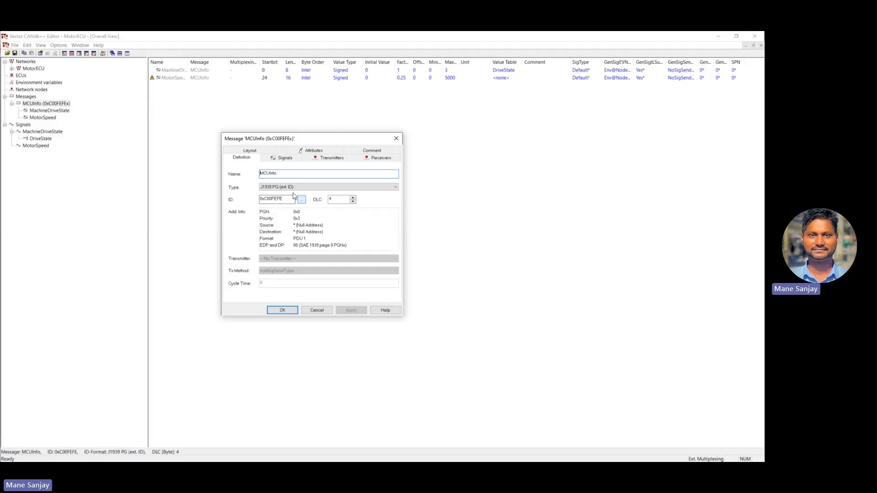
drag(286, 199, 265, 199)
text(0x0C)
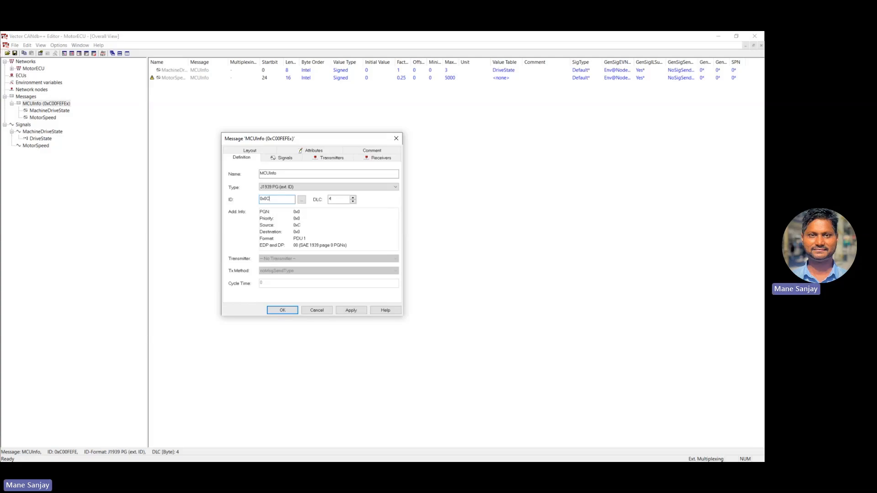
text(F002B2)
Set the MCUInfo message's DLC to 8, then apply and close its definition
click(340, 199)
double_click(339, 200)
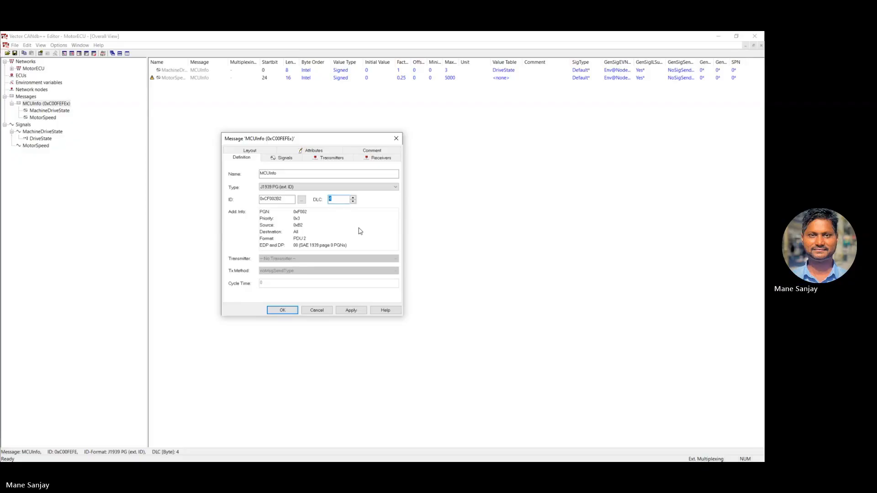
text(8)
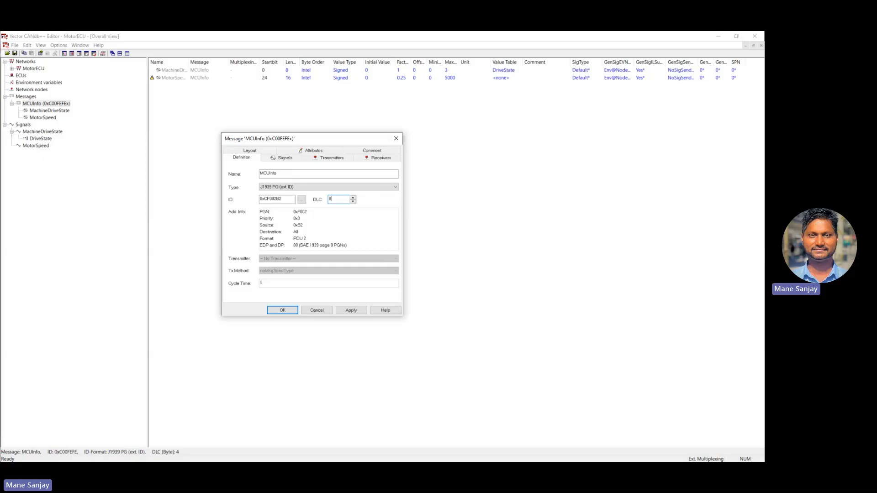
click(351, 310)
click(281, 312)
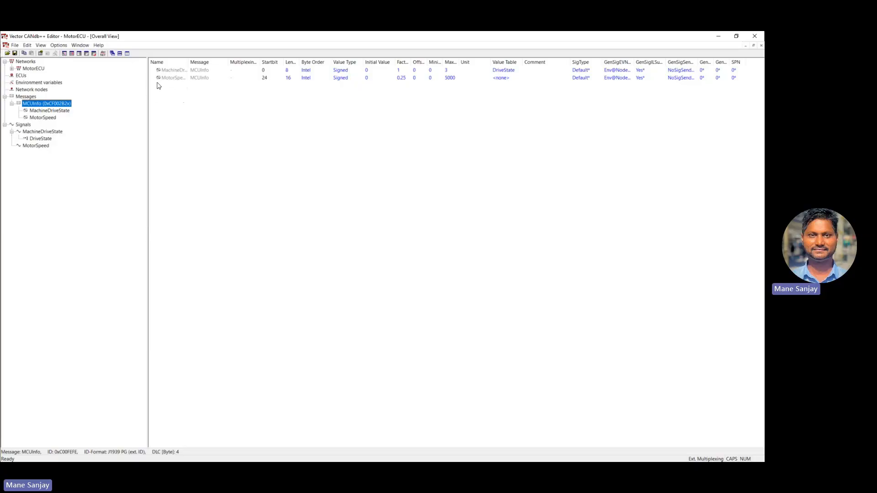
Review the MotorSpeed and MachineDriveState signal entries and the signals assigned to the MCUInfo message
click(37, 146)
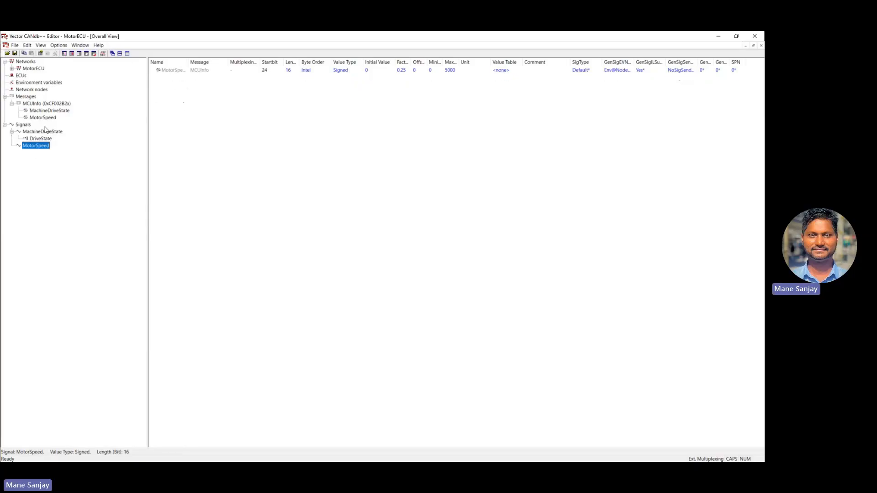
click(46, 133)
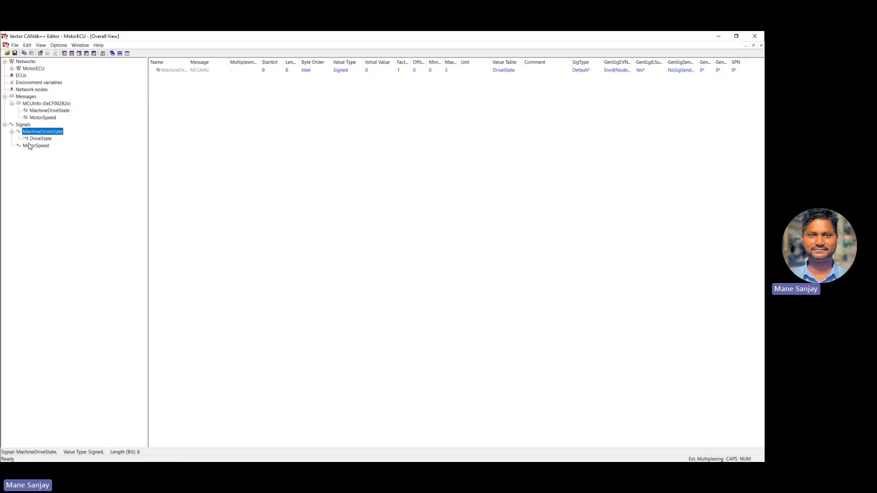
click(48, 105)
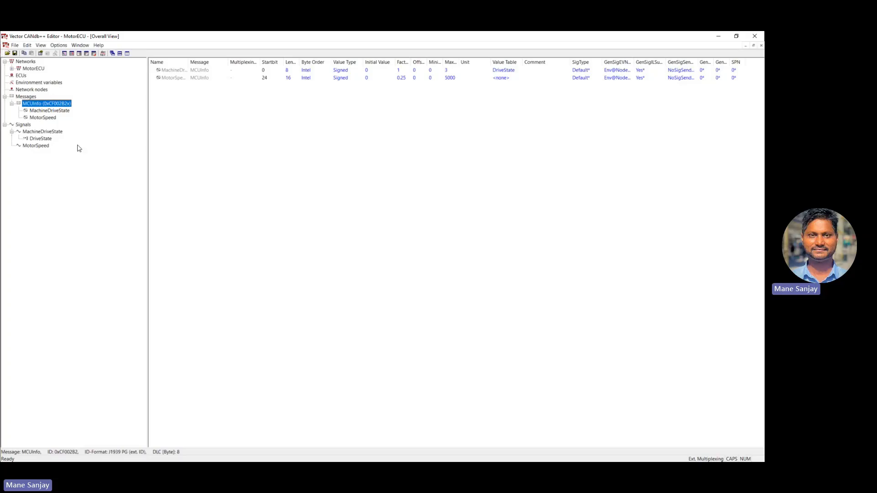
Create a new network node named MotorController with the address 0xB2
click(34, 91)
right_click(34, 92)
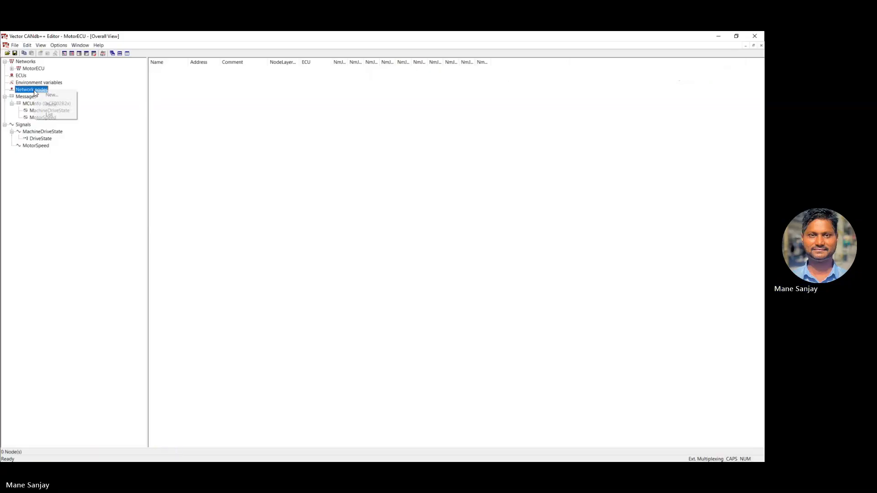
click(45, 95)
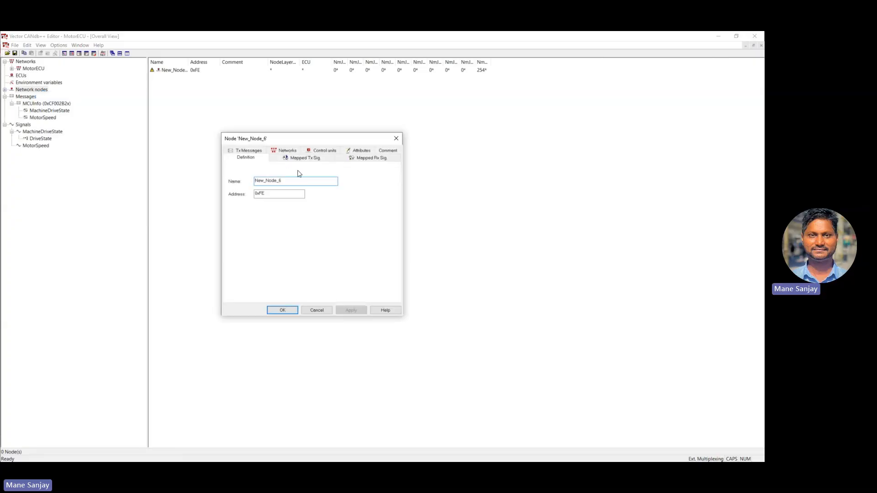
drag(286, 181, 238, 183)
text(motorController)
drag(267, 194, 262, 193)
text(B2)
Add the MotorSpeed signal to the MotorController node's mapped Rx signals, then apply and close the node definition
click(302, 158)
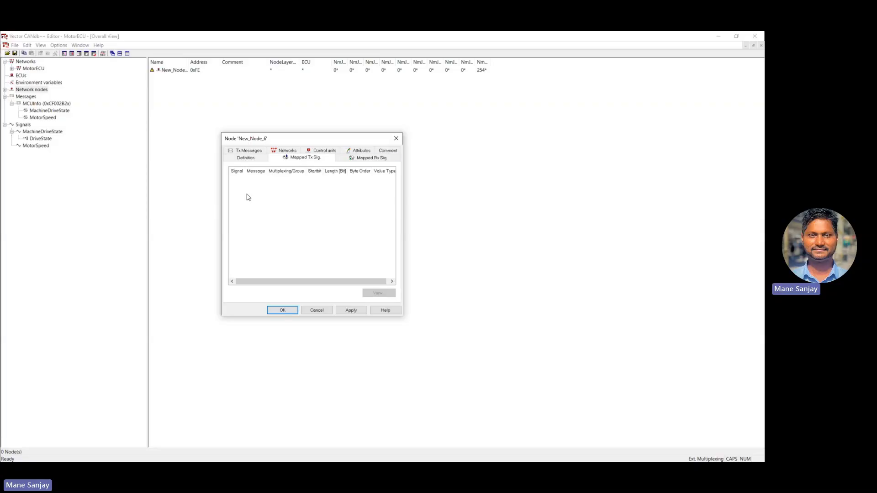
click(365, 159)
click(303, 160)
click(362, 159)
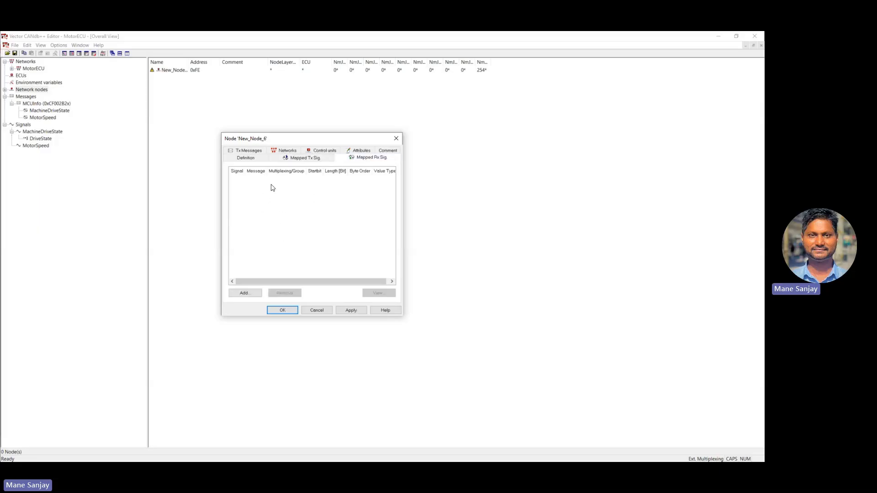
click(305, 158)
click(360, 158)
click(235, 293)
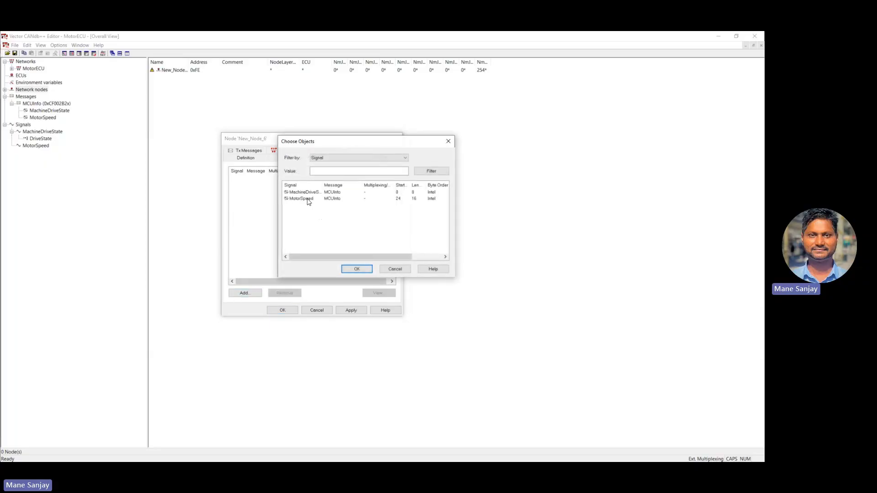
click(309, 199)
click(357, 270)
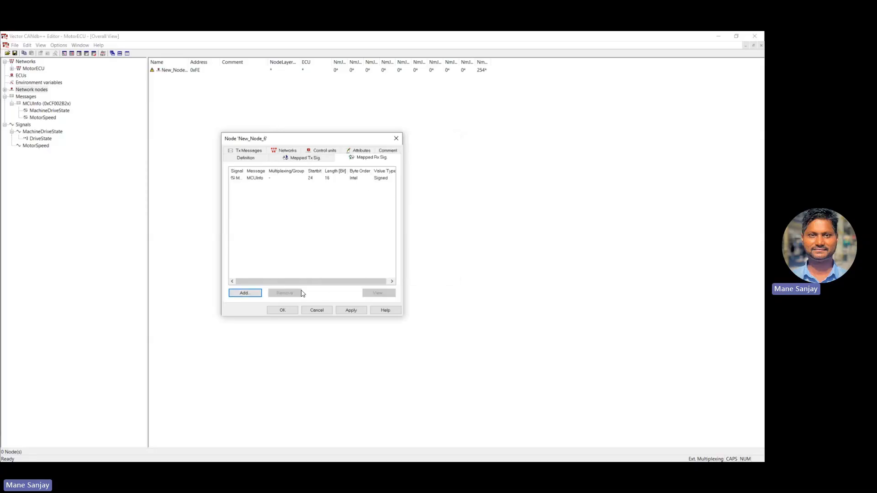
click(361, 312)
click(295, 311)
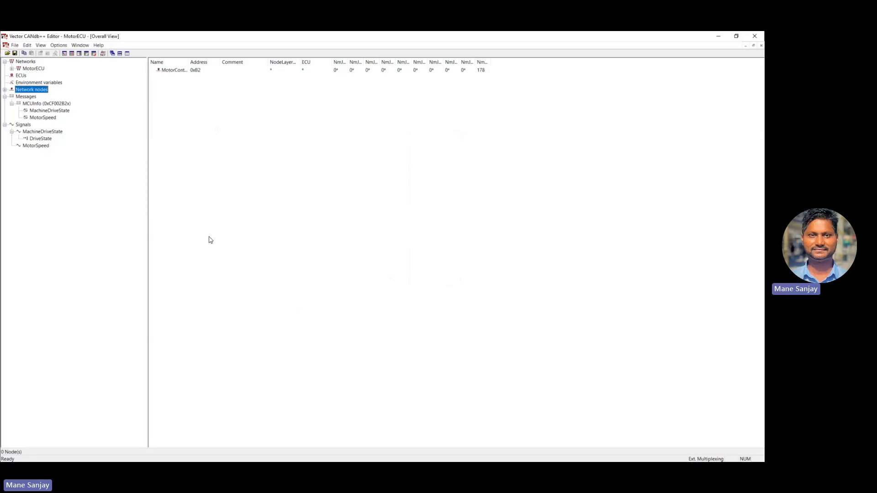
Expand the MotorController node and examine its Rx and Tx messages
click(12, 96)
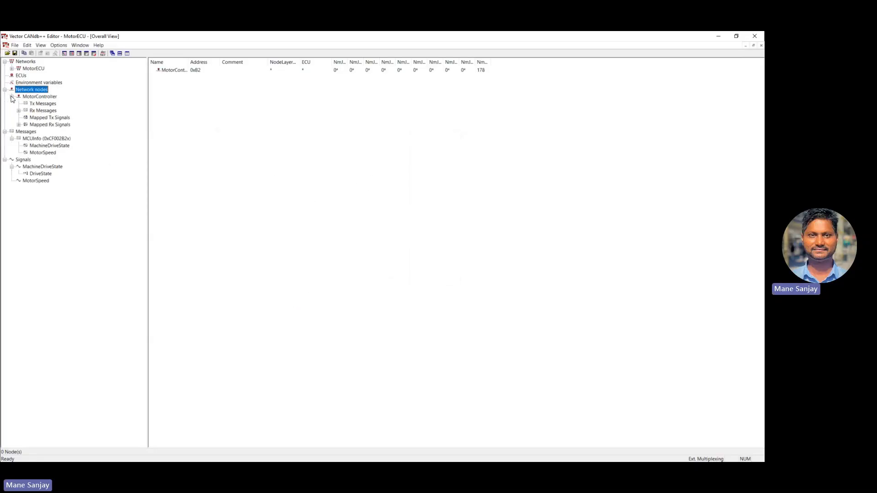
click(19, 111)
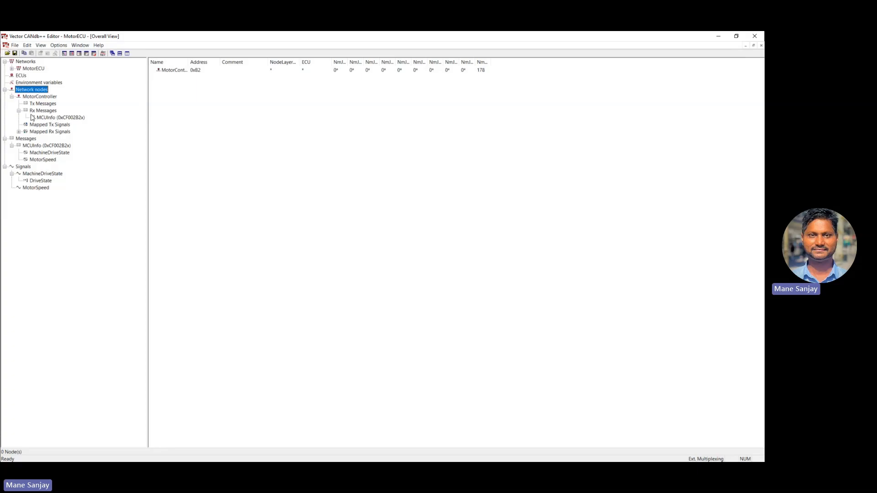
click(35, 106)
right_click(34, 106)
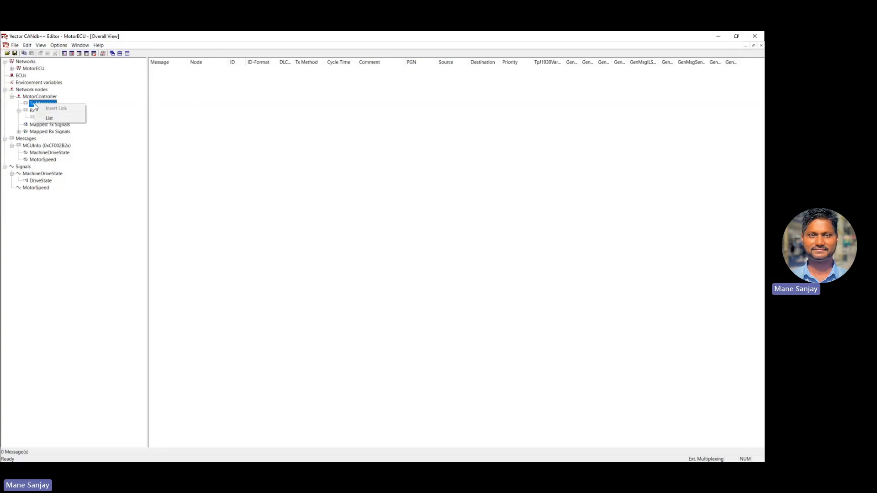
click(76, 211)
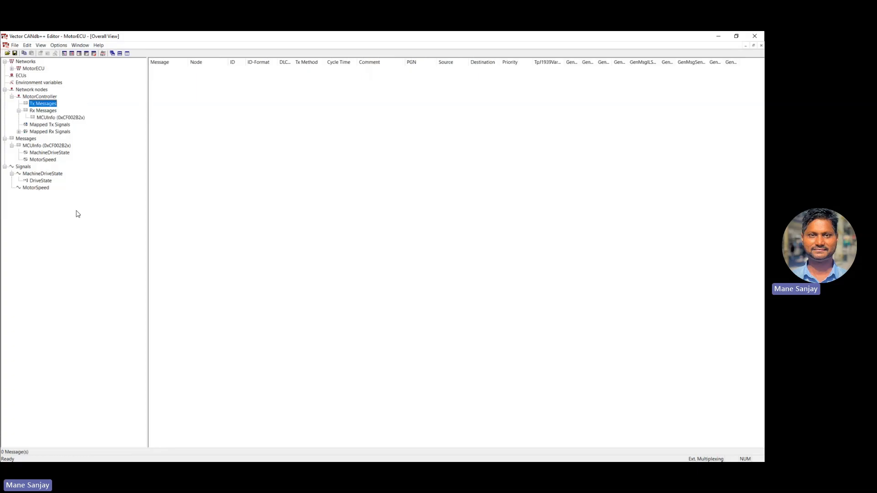
Save the database and check the Tx messages and MotorController node under the MotorECU network
click(15, 54)
click(11, 69)
click(37, 76)
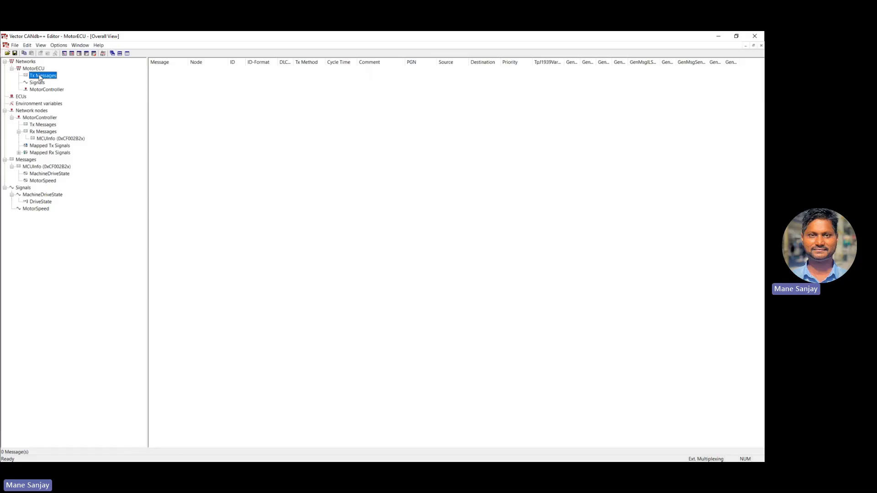
right_click(39, 76)
click(40, 91)
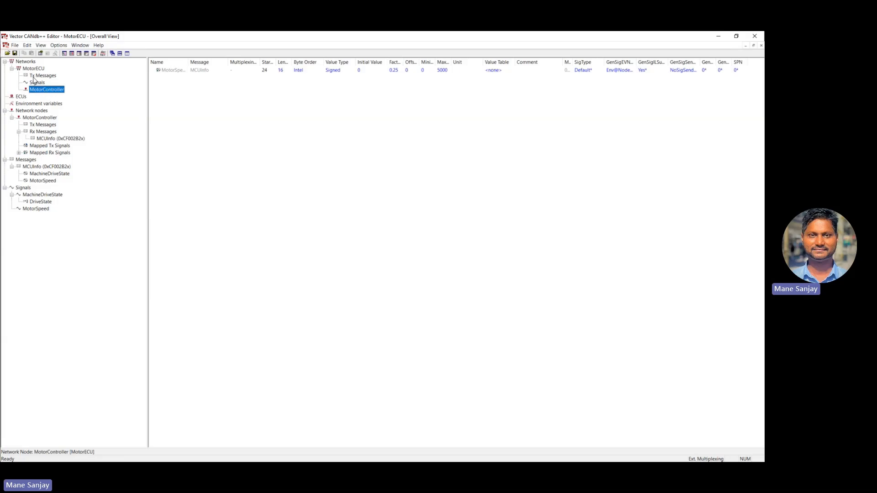
click(12, 69)
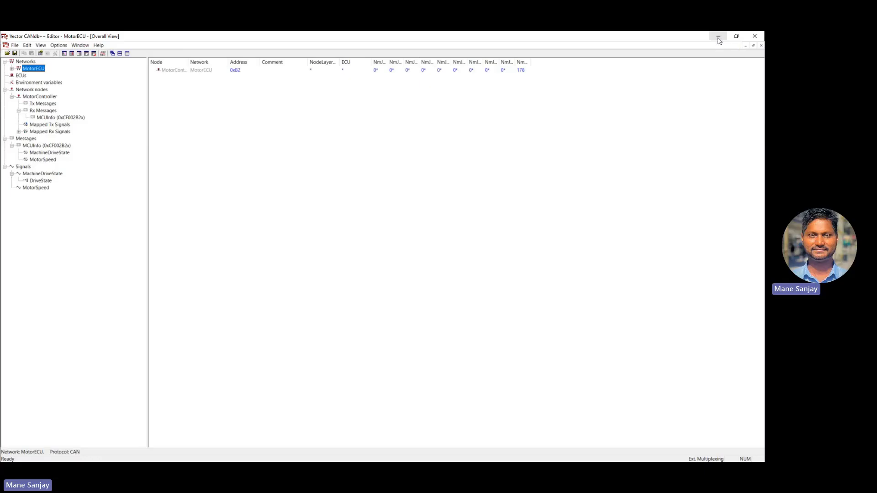
Switch to CANalyzer and open the database management for its CAN channels
click(718, 40)
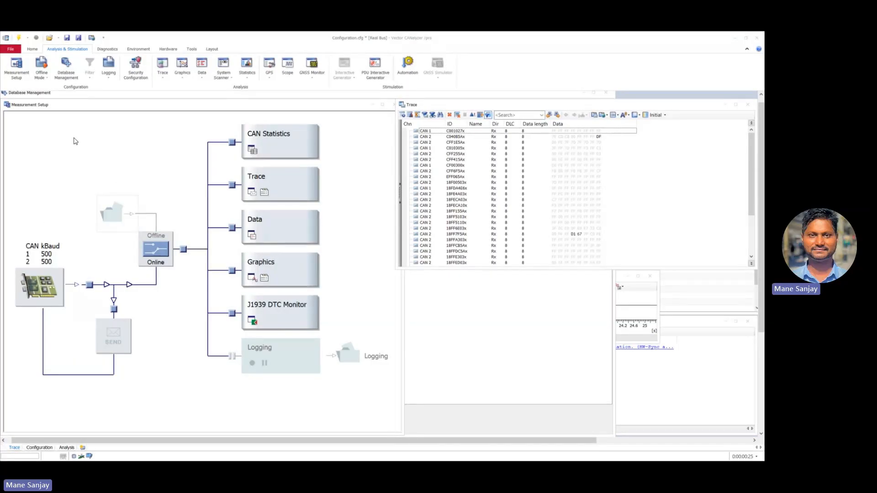
right_click(114, 312)
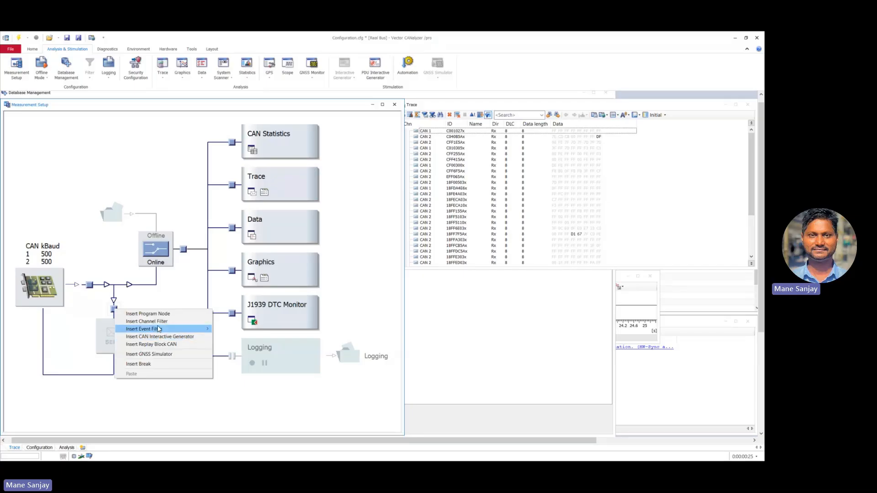
click(161, 303)
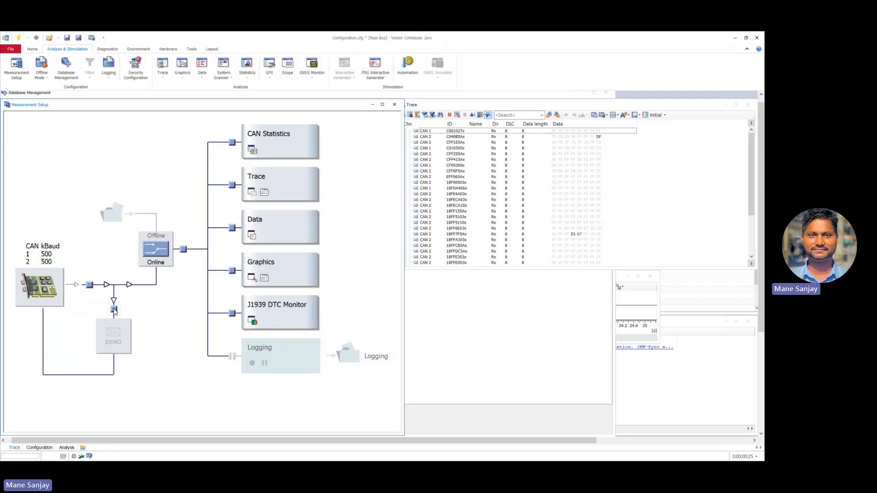
click(66, 67)
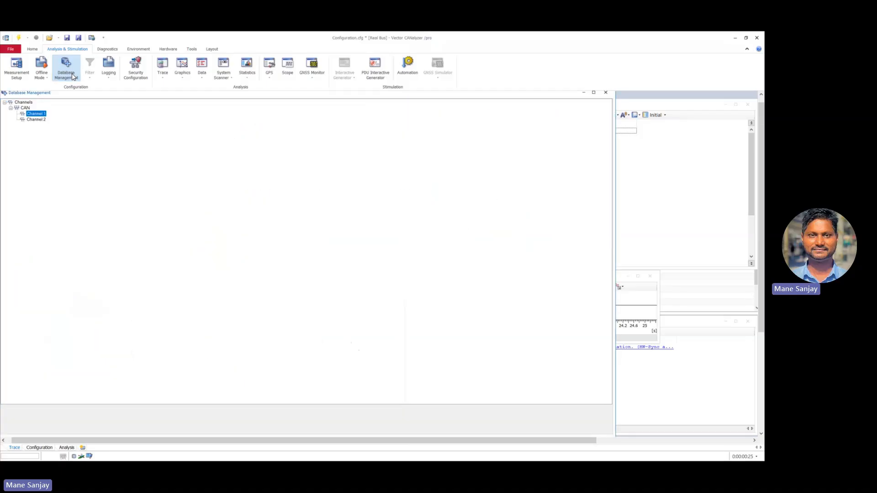
Add the MotorECU database from the YT > CANDBC folder to CAN Channel 2
right_click(36, 120)
click(46, 129)
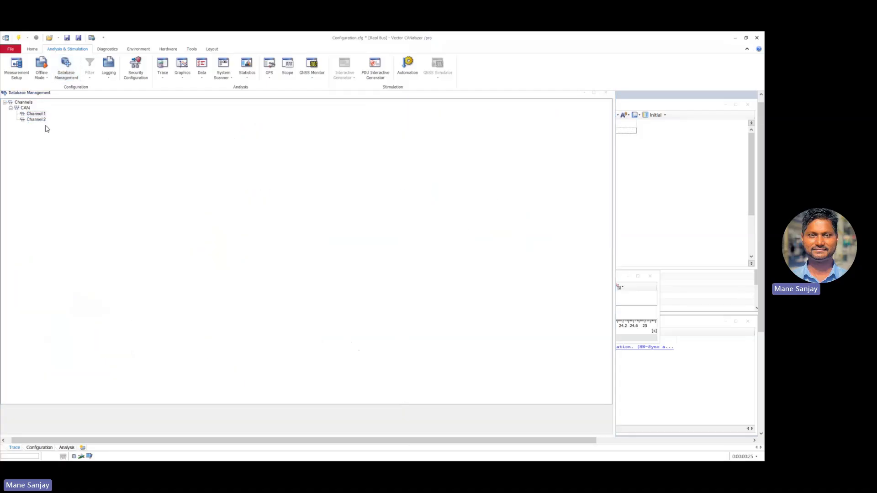
click(386, 160)
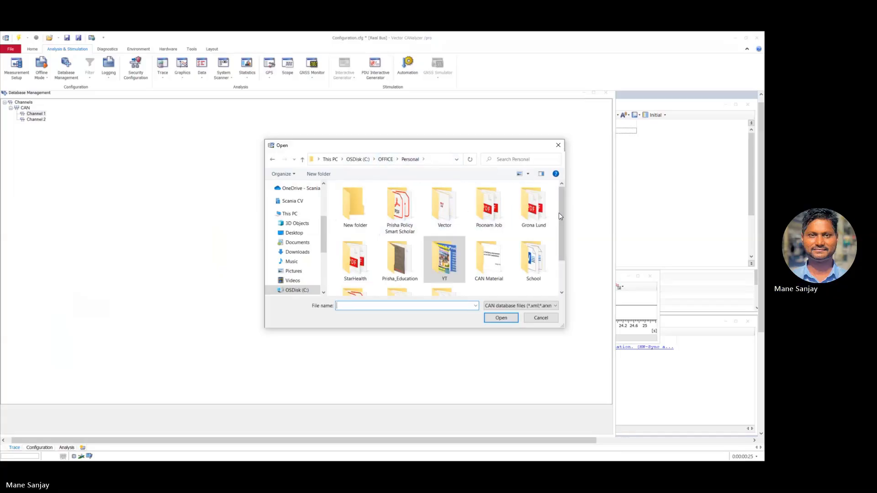
drag(475, 151, 5, 484)
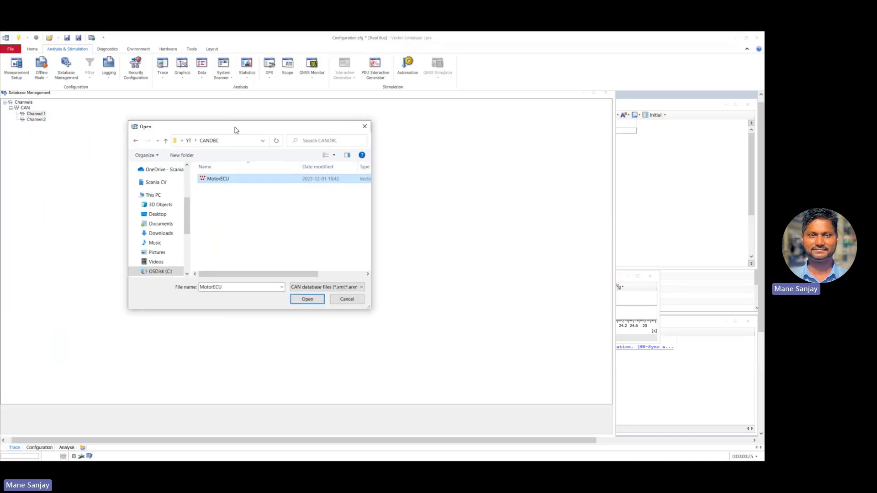
click(291, 301)
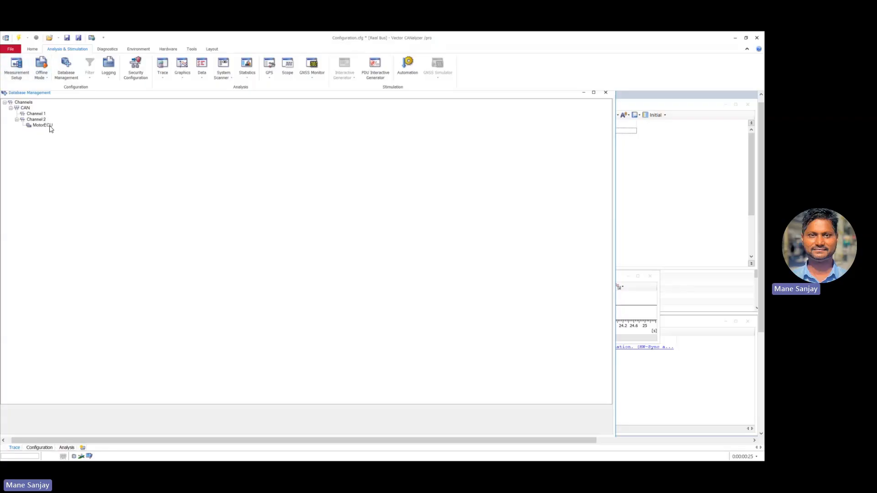
Insert a CAN Interactive Generator ahead of the send block in the measurement setup and open it
click(21, 72)
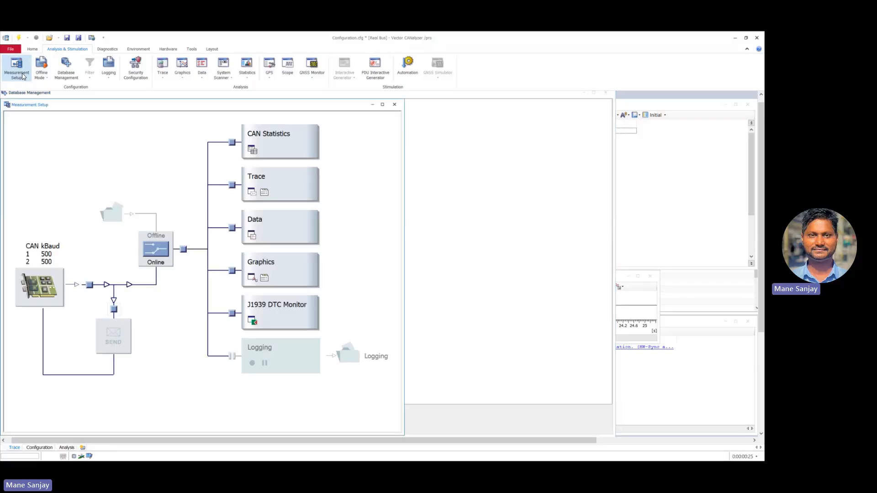
right_click(116, 309)
click(158, 335)
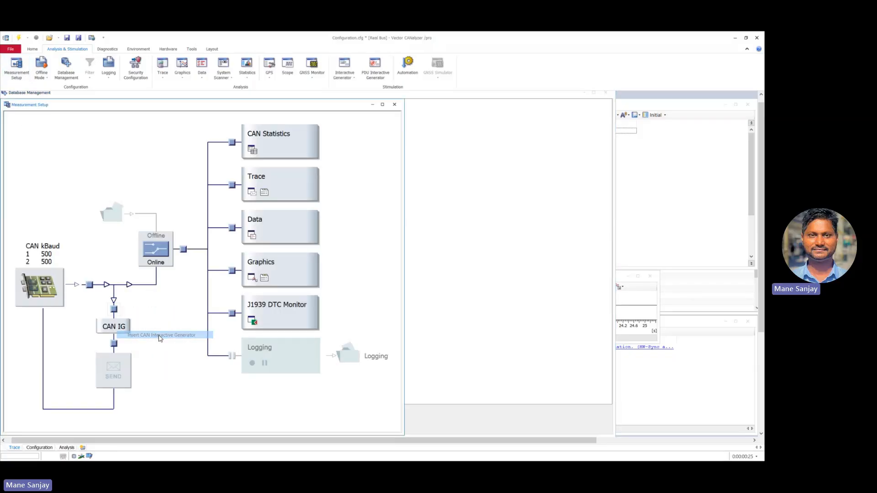
double_click(122, 328)
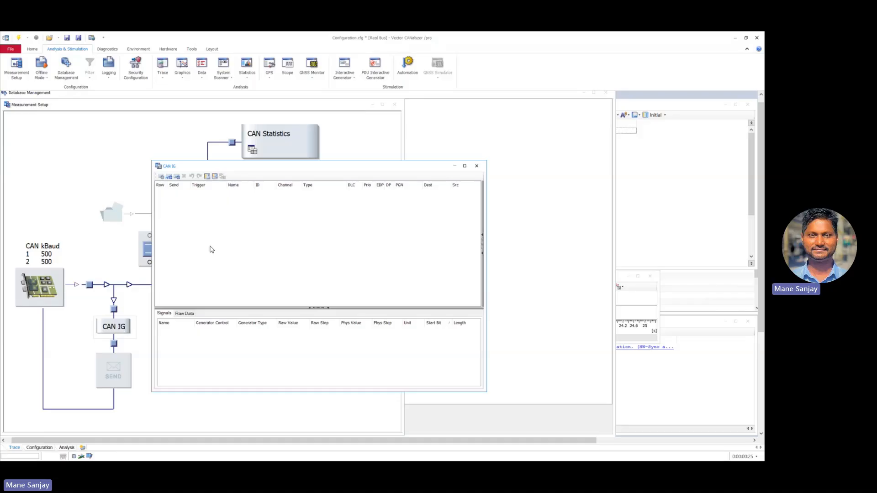
Add the MCUInfo frame from the MotorECU database to the CAN Interactive Generator
click(160, 177)
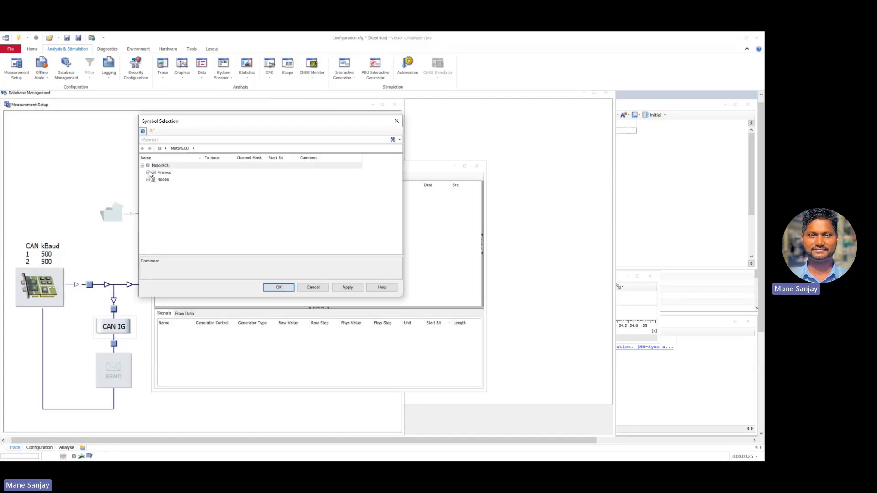
click(150, 174)
click(170, 180)
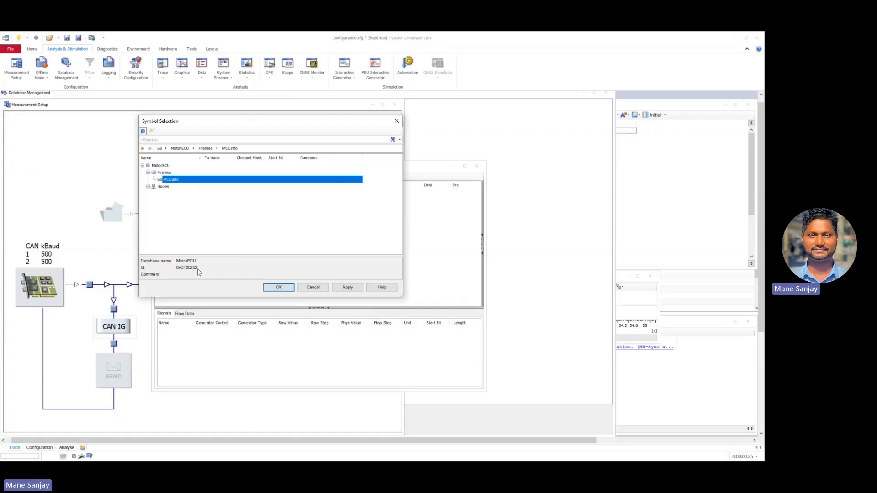
click(279, 288)
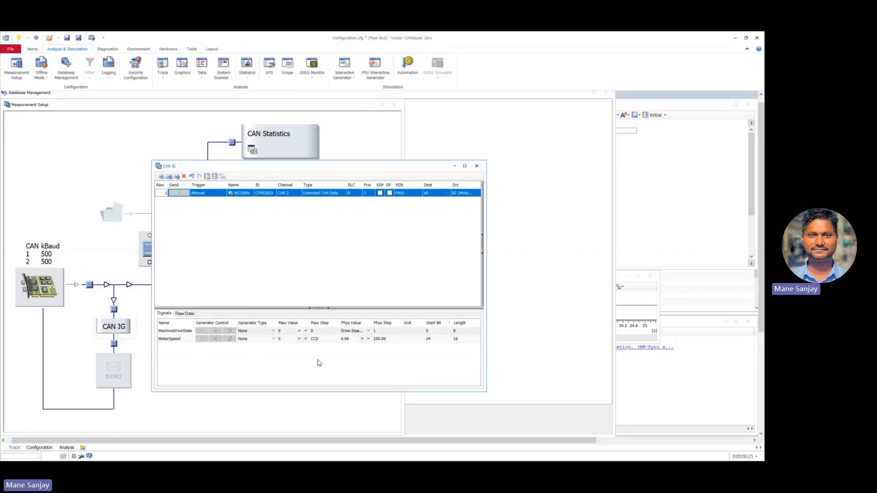
Widen the physical value column, try Drive Enabled and Error for MachineDriveState, and return it to Drive Disabled
drag(372, 322, 400, 322)
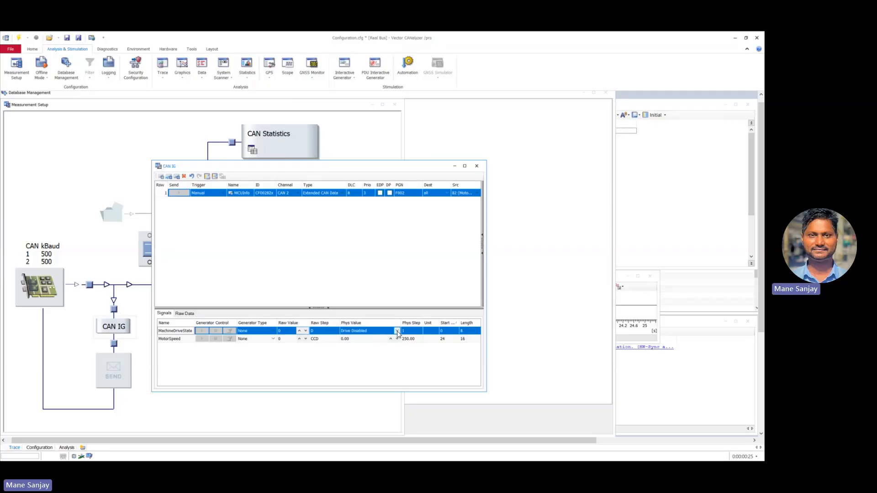
click(397, 331)
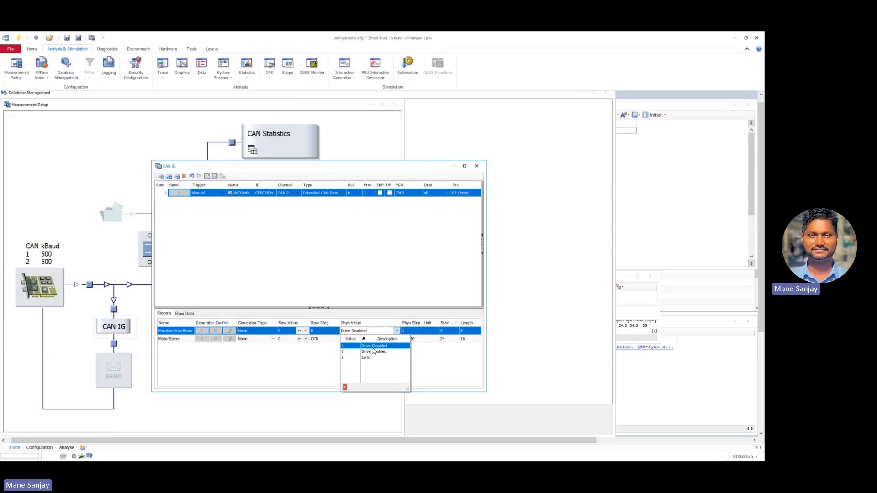
click(373, 349)
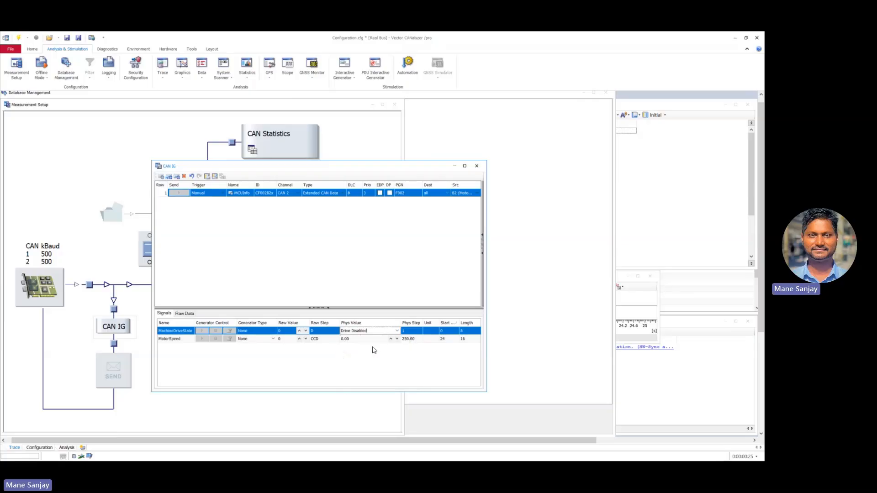
click(397, 331)
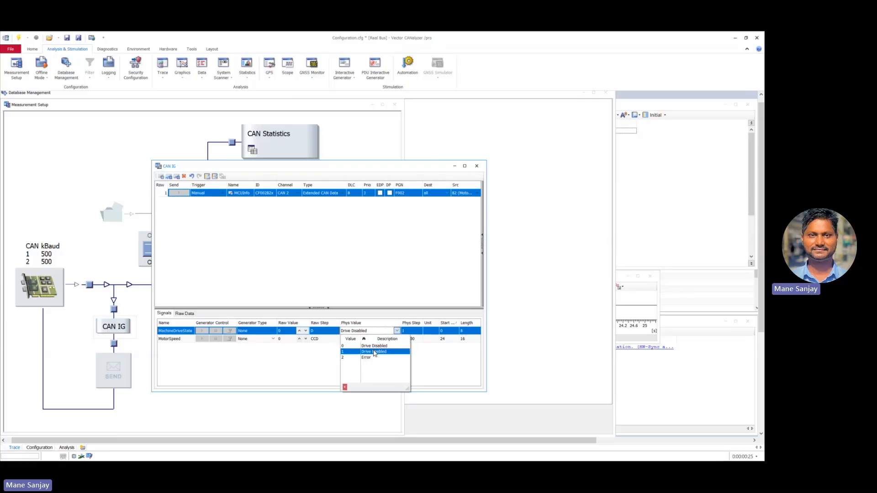
click(380, 351)
click(397, 332)
click(372, 357)
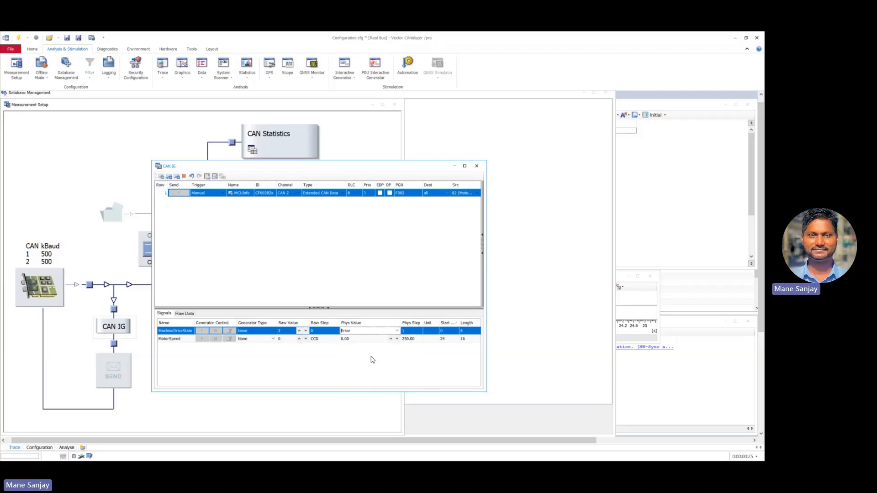
click(397, 331)
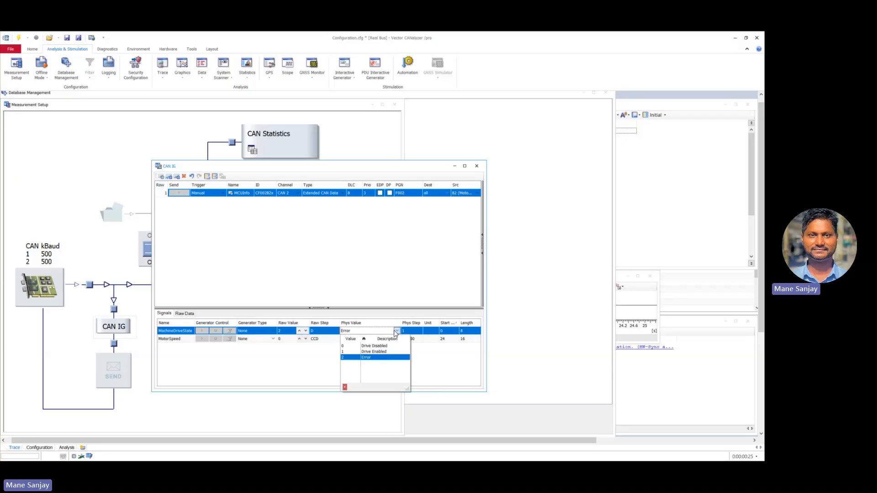
click(373, 349)
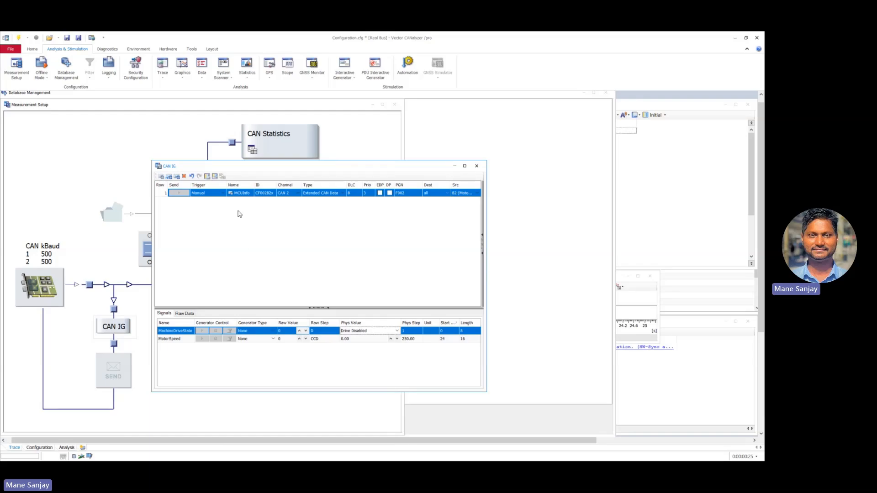
Set the MCUInfo message's trigger to periodic and select CAN 2 as its channel
click(223, 193)
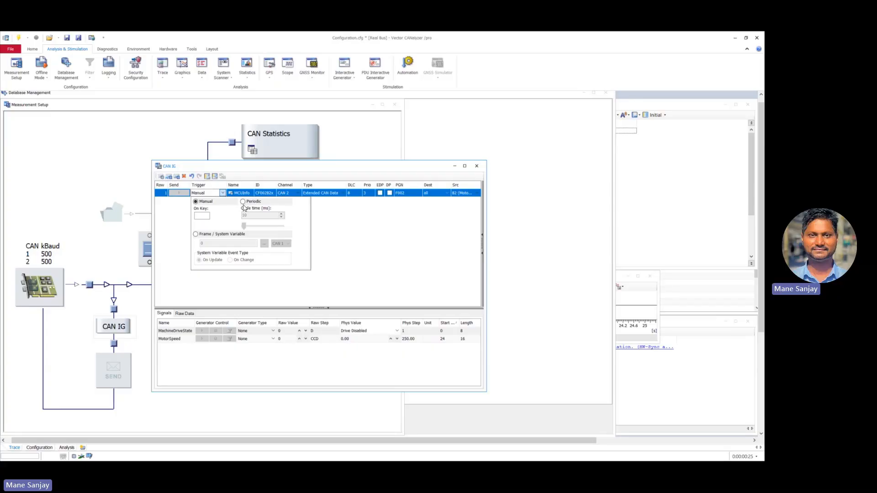
click(243, 201)
click(336, 225)
click(297, 194)
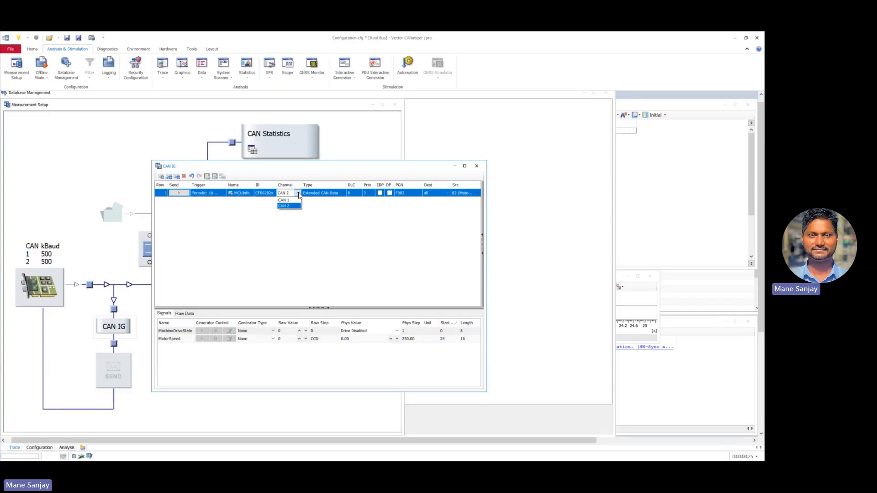
click(288, 206)
click(297, 193)
click(326, 215)
Activate sending of the MCUInfo message and start the measurement
click(179, 193)
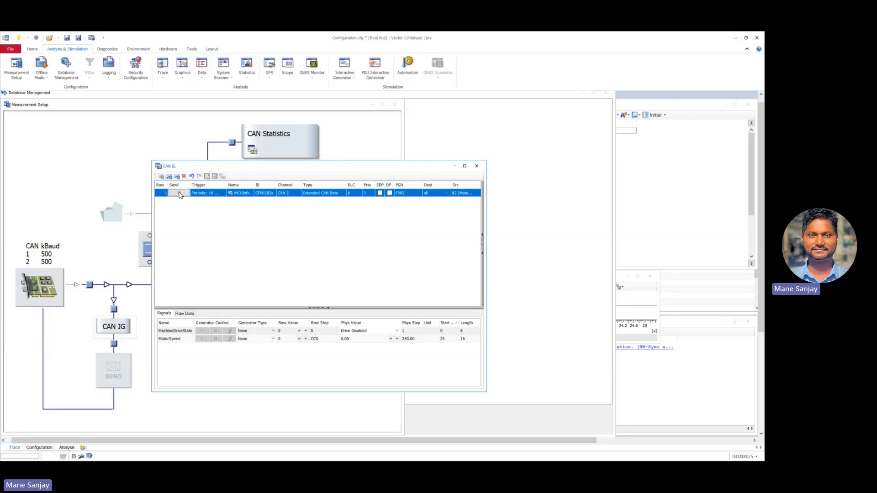
click(92, 163)
click(19, 40)
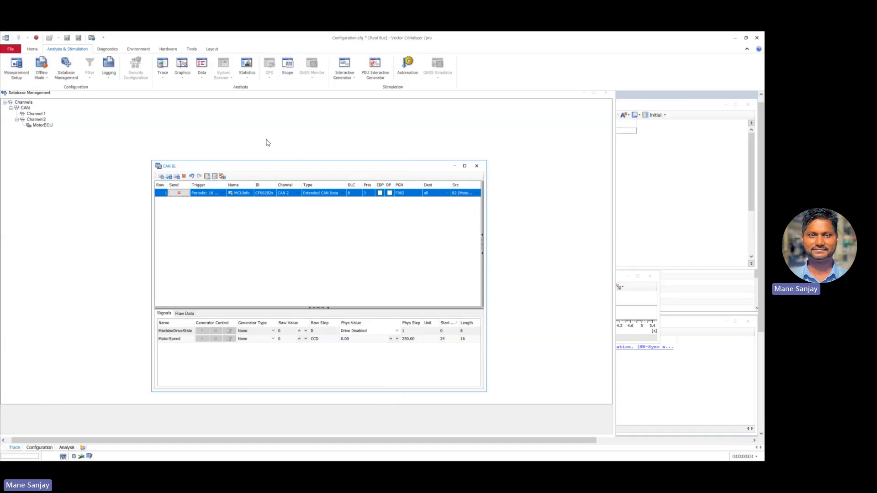
Open the trace from the measurement setup and examine the MachineDriveState and MotorSpeed signals of the transmitted MCUInfo message
click(17, 67)
click(251, 192)
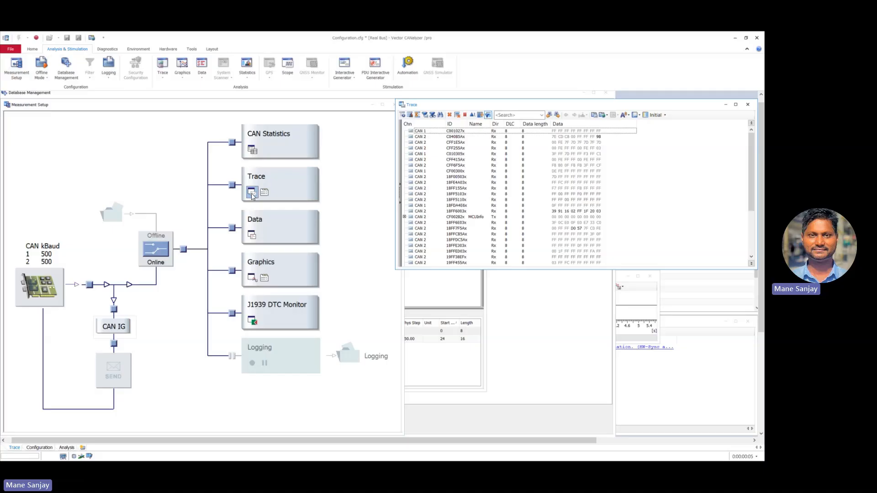
click(404, 217)
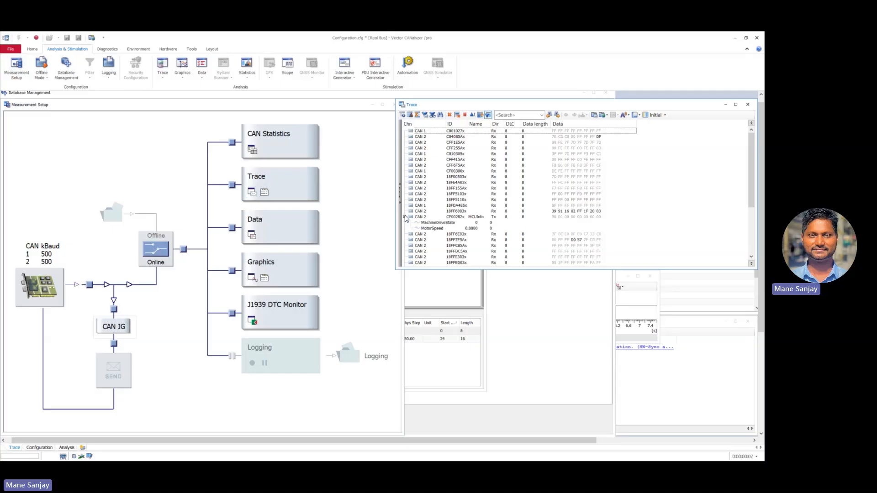
click(457, 217)
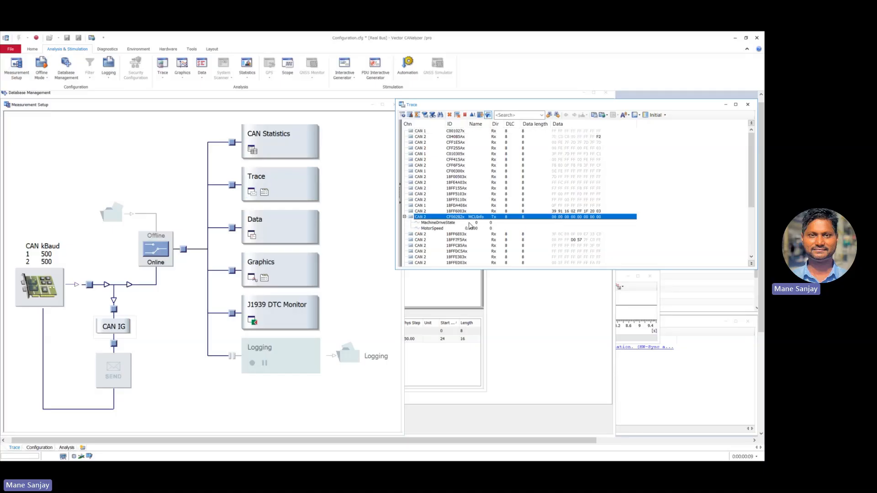
click(455, 223)
click(466, 229)
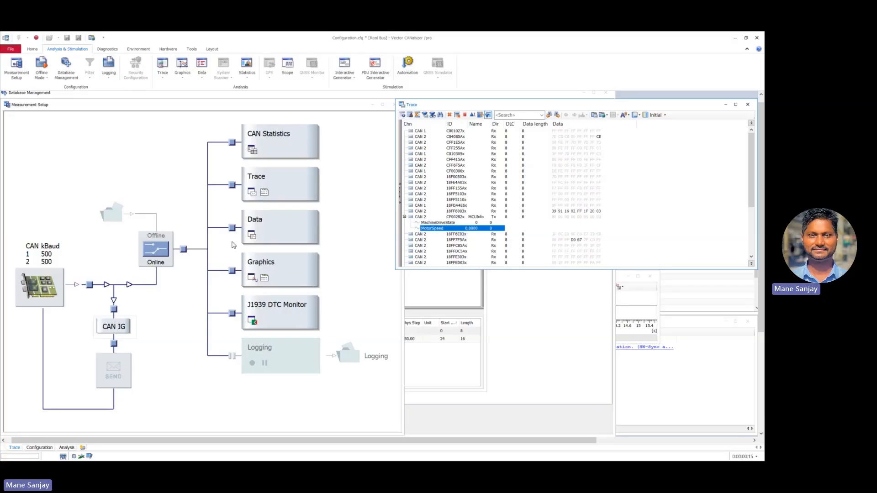
Set MotorSpeed's physical value to 1064 in the CAN Interactive Generator and place its window clear of the trace signals
click(107, 326)
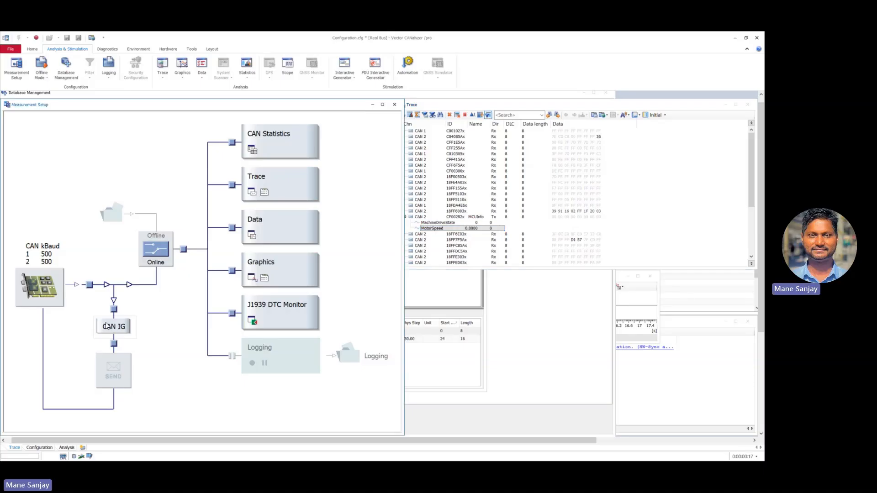
double_click(107, 326)
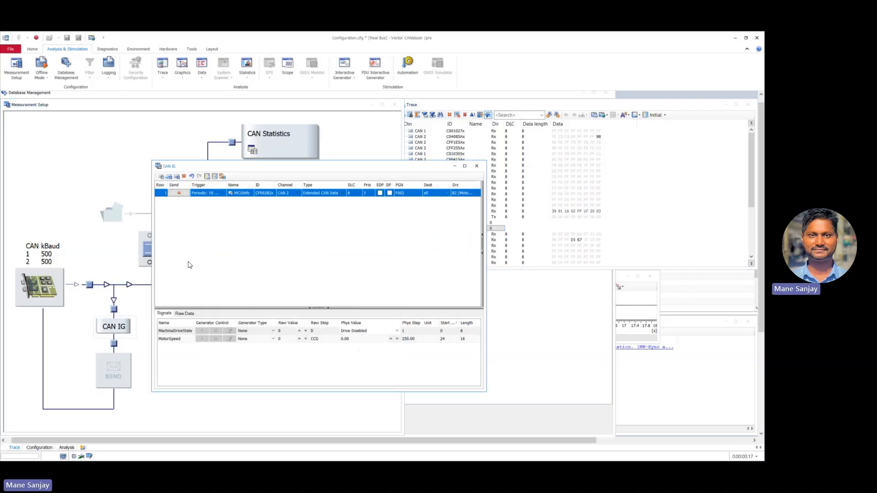
click(357, 339)
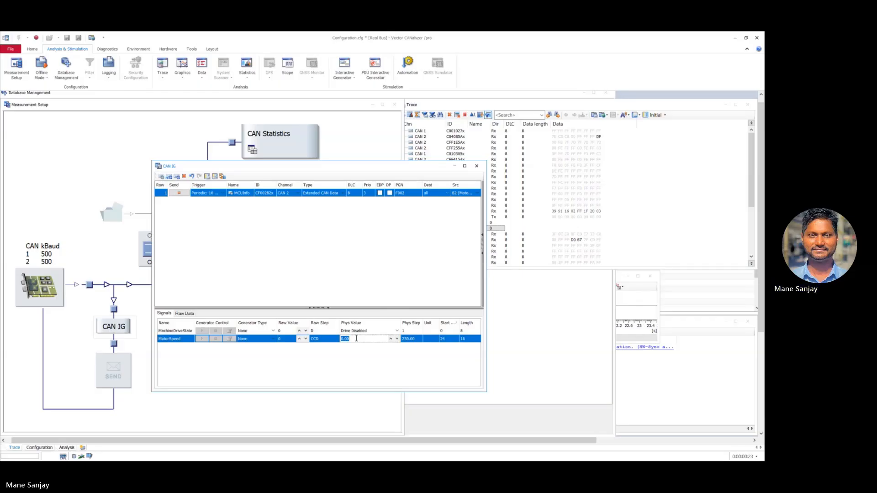
text(1064)
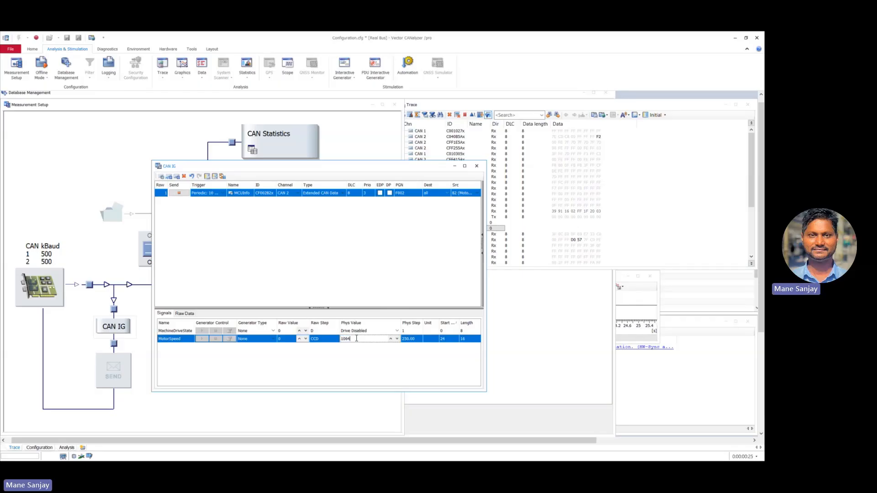
key(Return)
drag(327, 169, 256, 150)
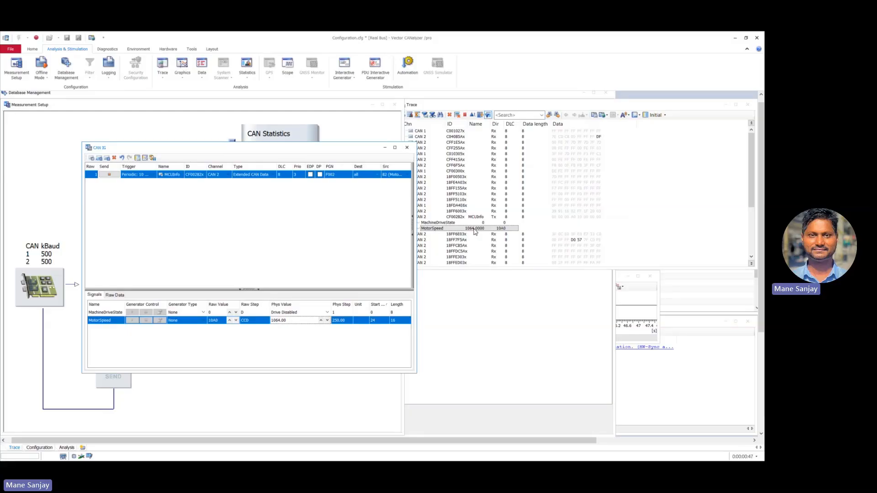
Set MotorSpeed's physical value to 0 and back to 1064, and move the generator window farther from the trace
double_click(289, 320)
text(0)
key(Return)
text(1064)
key(Return)
drag(298, 148, 260, 142)
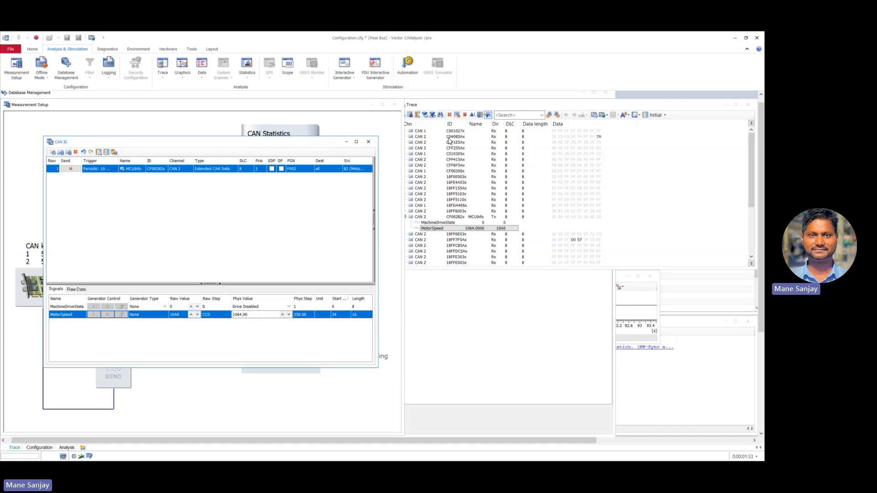
Stop the measurement and remove the MotorECU database from Channel 2, accepting the configuration consistency check
click(452, 303)
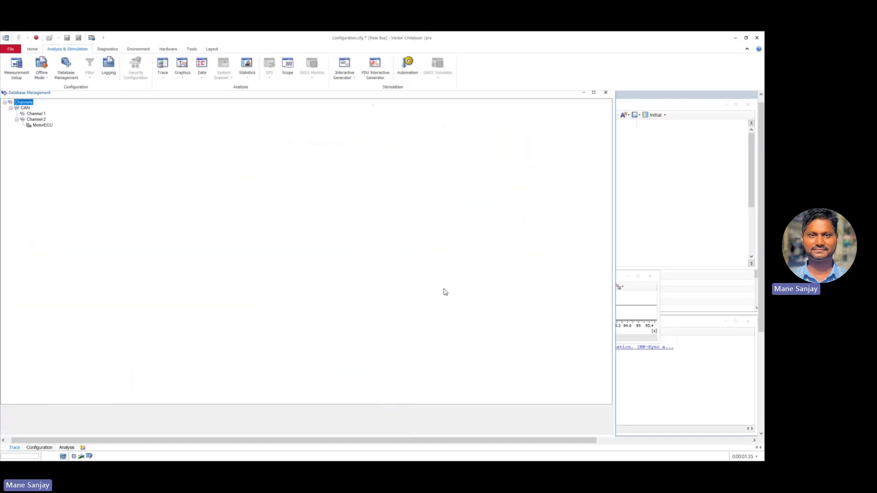
click(16, 68)
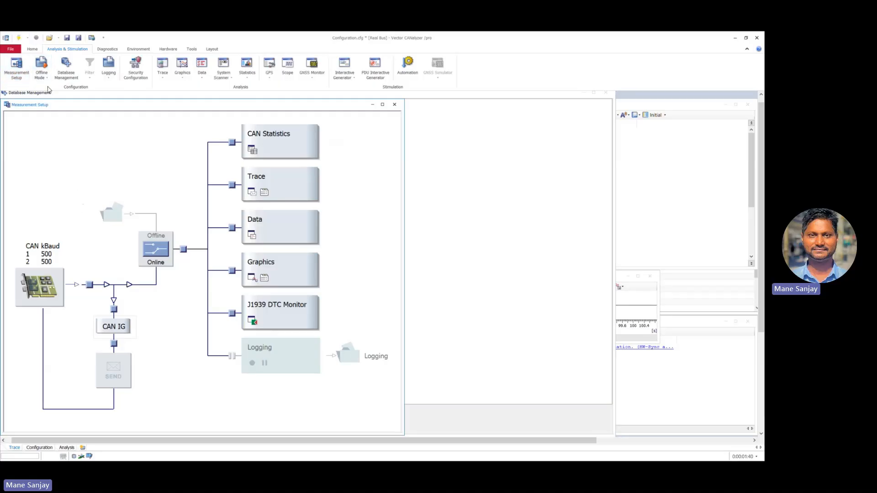
click(67, 68)
right_click(41, 126)
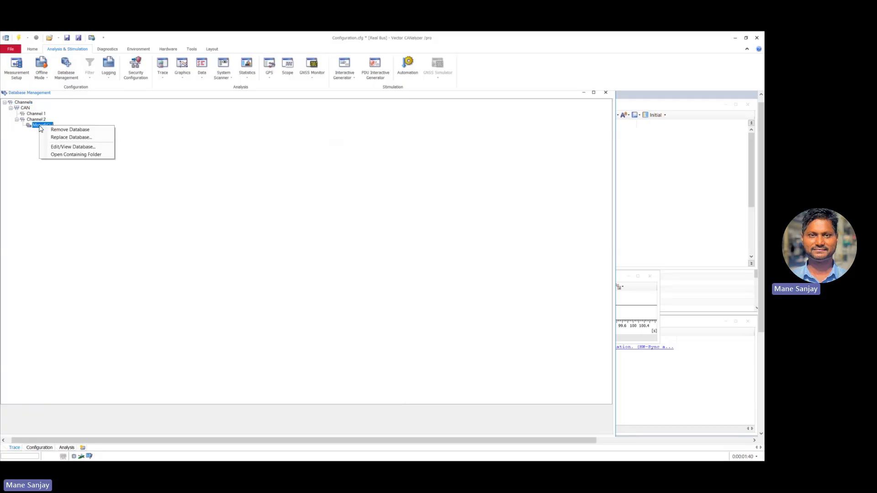
click(59, 129)
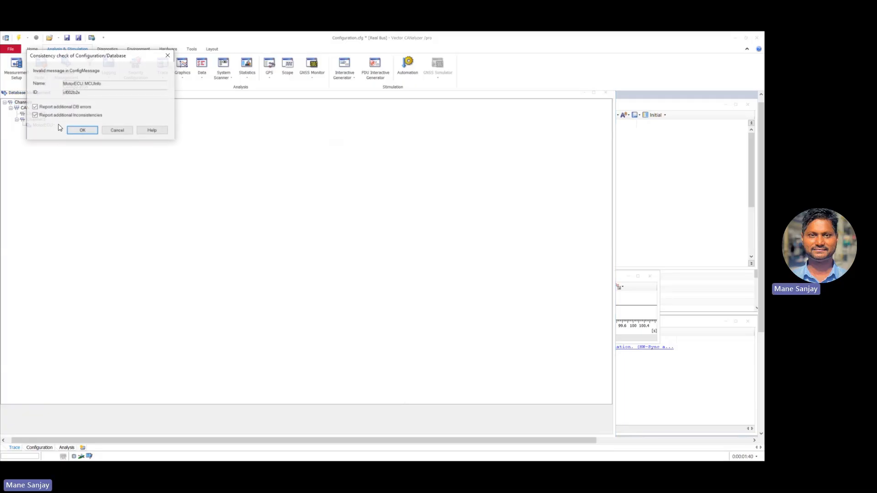
click(82, 130)
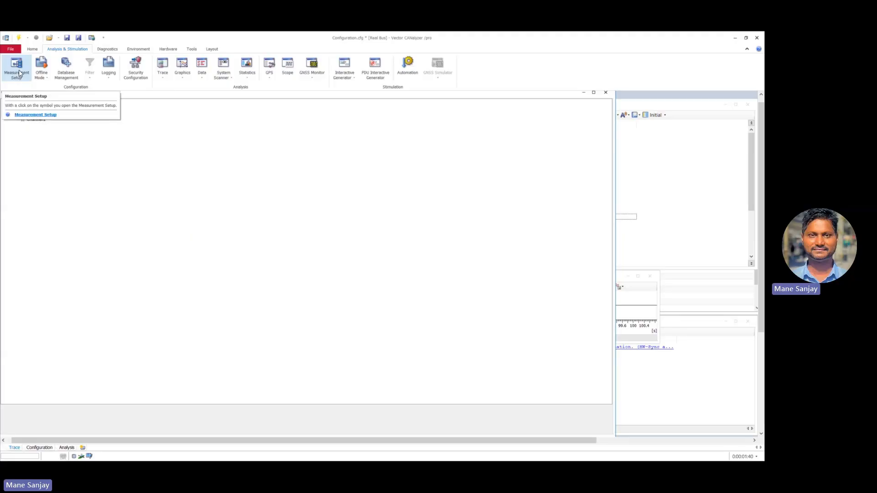
Start the measurement without the database, open the trace from the measurement setup, and examine its messages sorted by ID
click(19, 73)
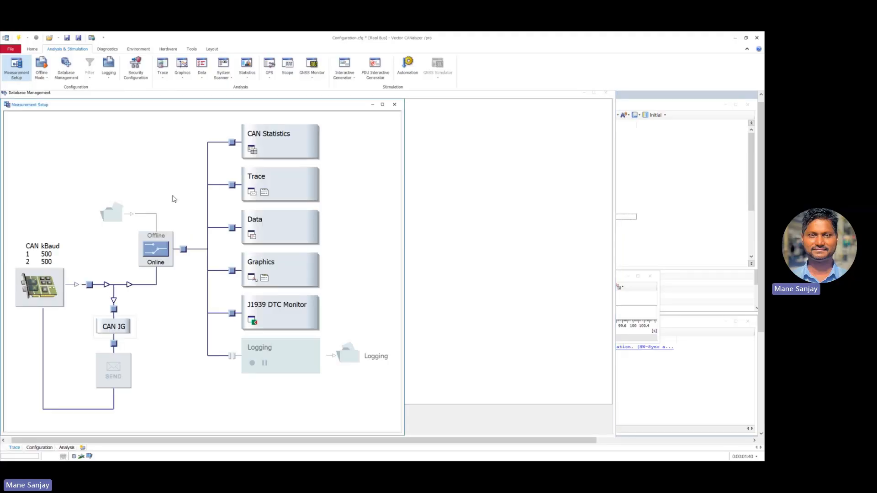
click(19, 39)
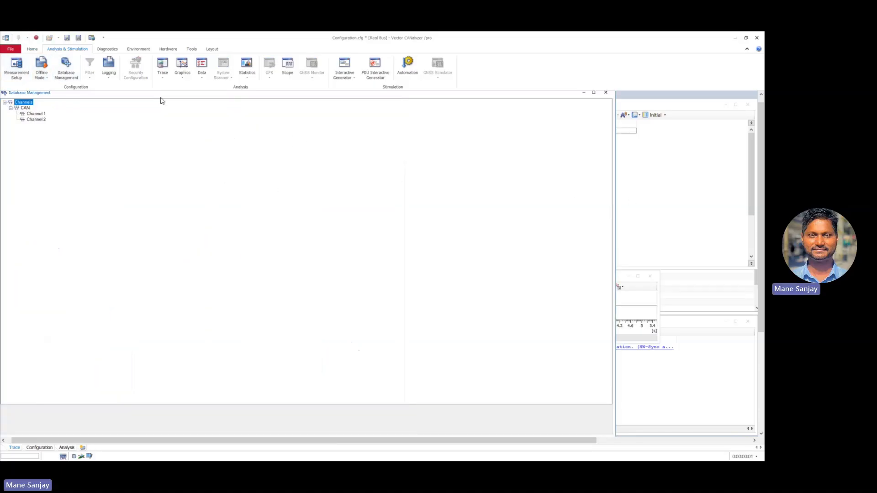
click(18, 69)
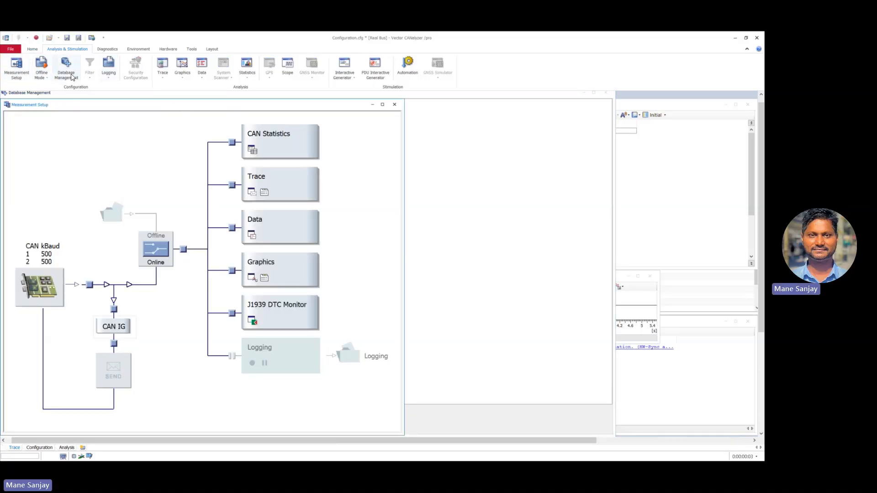
click(252, 191)
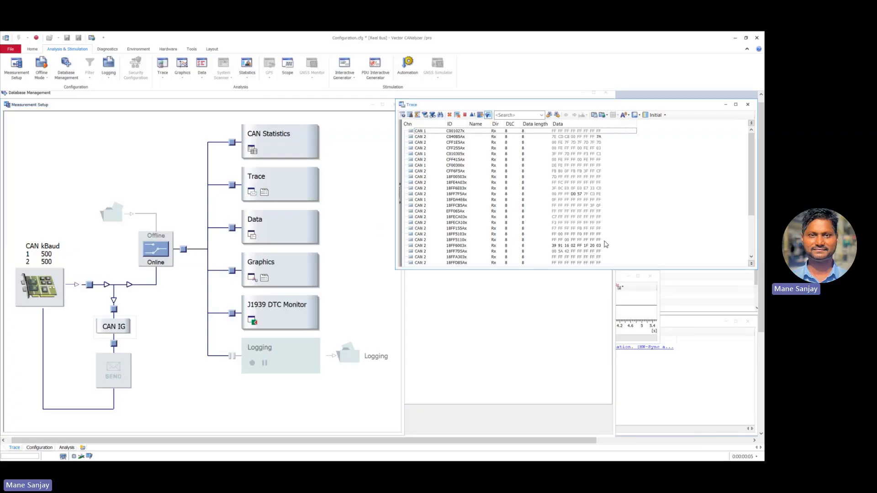
drag(750, 161, 749, 198)
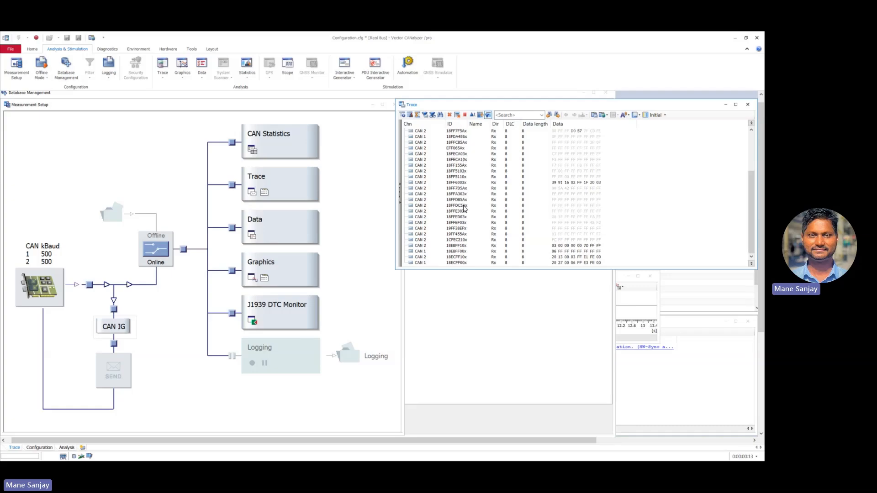
drag(752, 174, 753, 137)
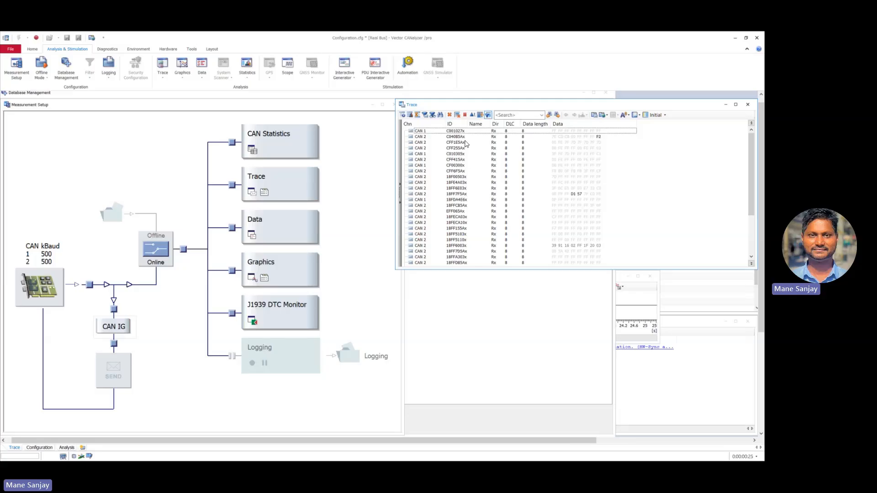
click(460, 125)
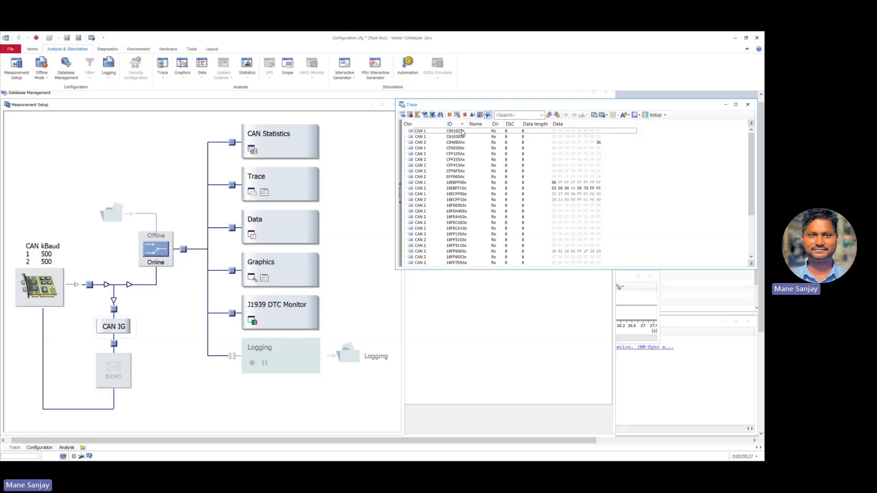
Examine the MCUInfo entry and its signal list in the CAN Interactive Generator, stopping the measurement in between
double_click(109, 329)
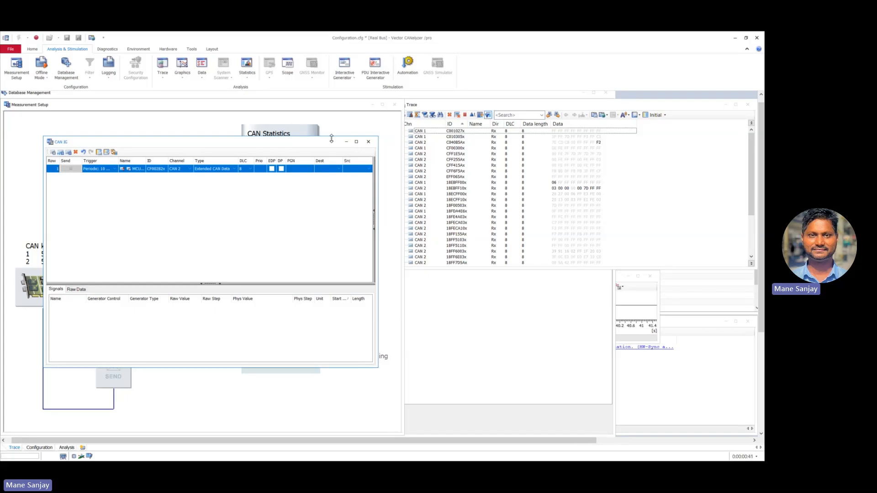
click(346, 141)
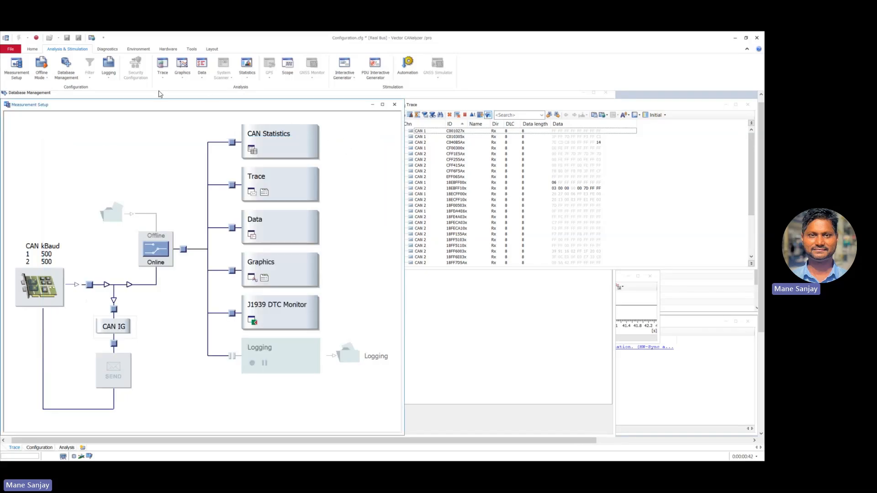
click(36, 39)
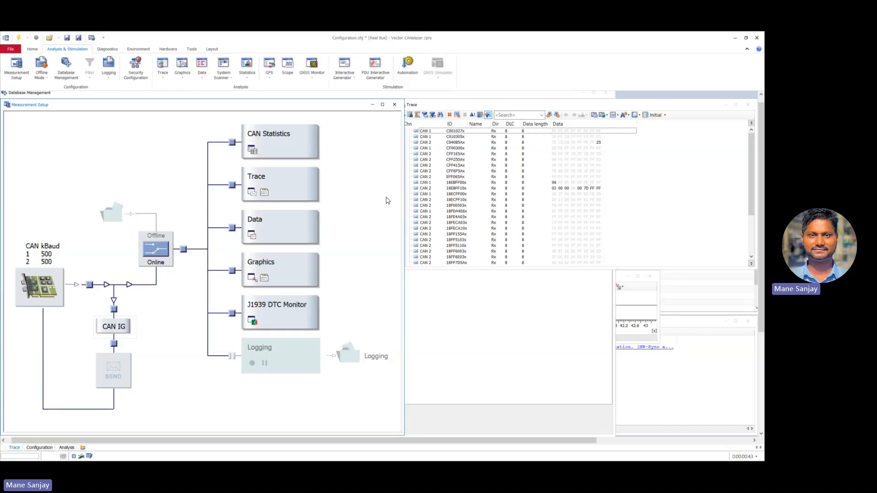
double_click(121, 325)
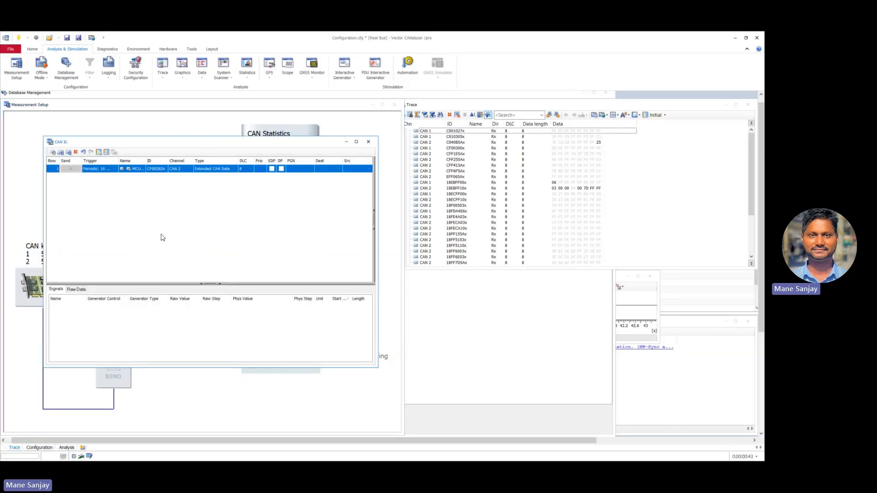
right_click(134, 221)
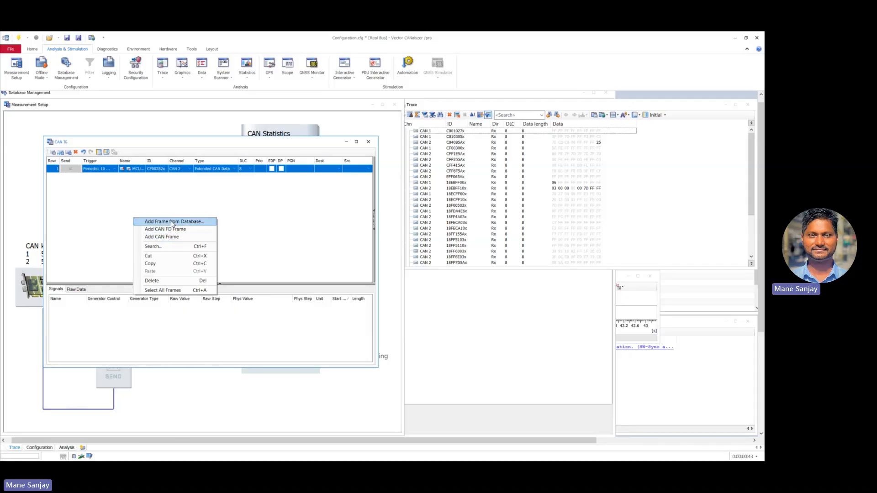
click(346, 142)
Add the MotorECU database from the CANDBC folder to CAN Channel 2
click(66, 73)
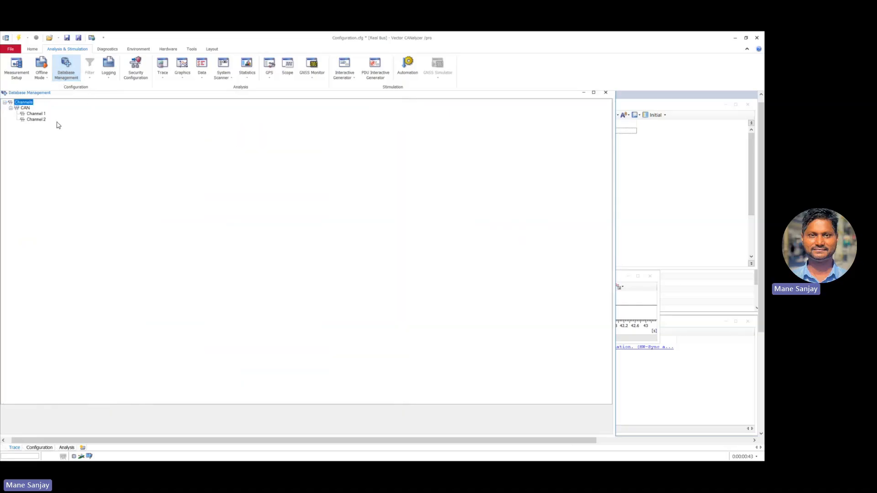
click(37, 120)
right_click(39, 123)
click(64, 124)
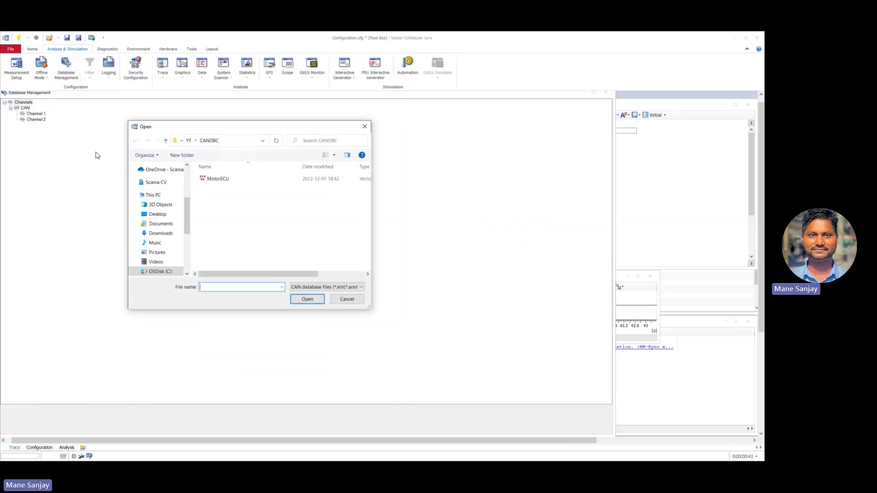
click(224, 184)
click(307, 300)
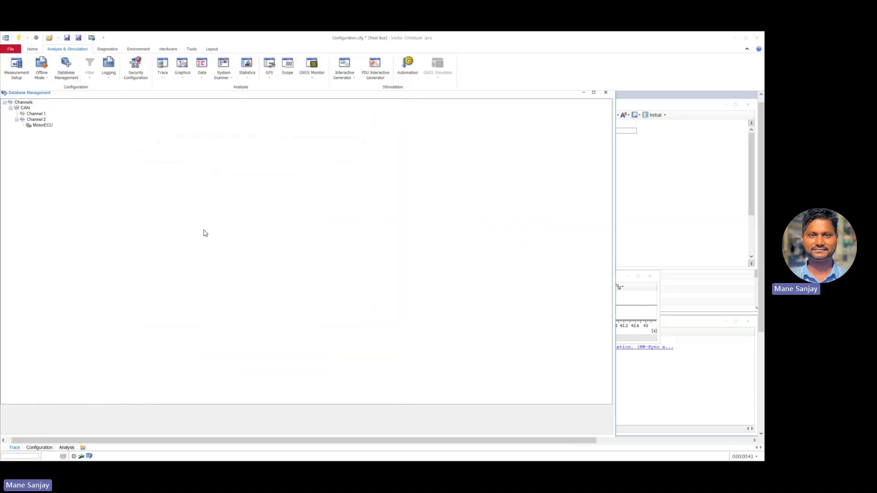
Reopen the CAN Interactive Generator from the measurement setup and start the measurement with the MotorECU database assigned
click(18, 80)
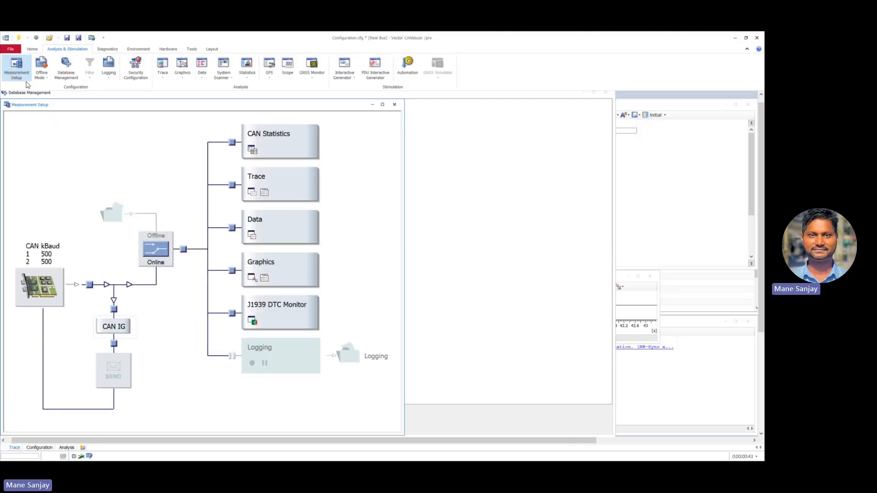
double_click(115, 323)
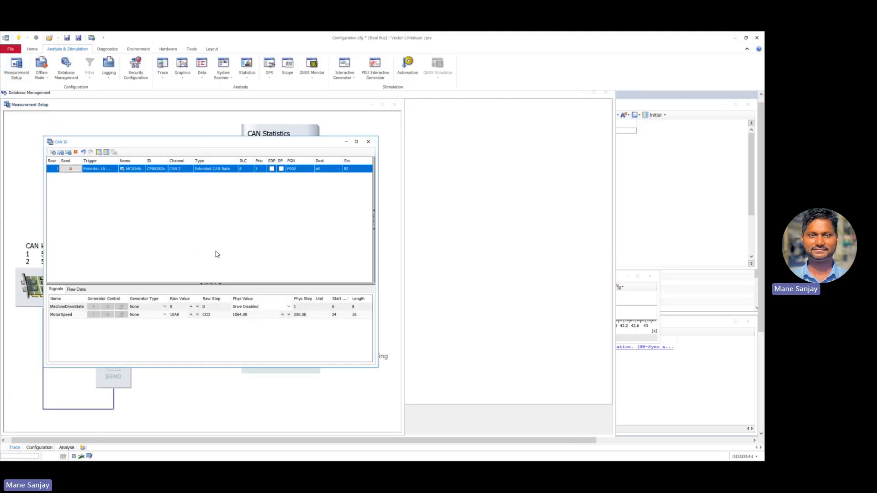
click(64, 112)
click(18, 37)
Examine the MotorSpeed and MachineDriveState signals decoded under MCUInfo in the trace
click(686, 201)
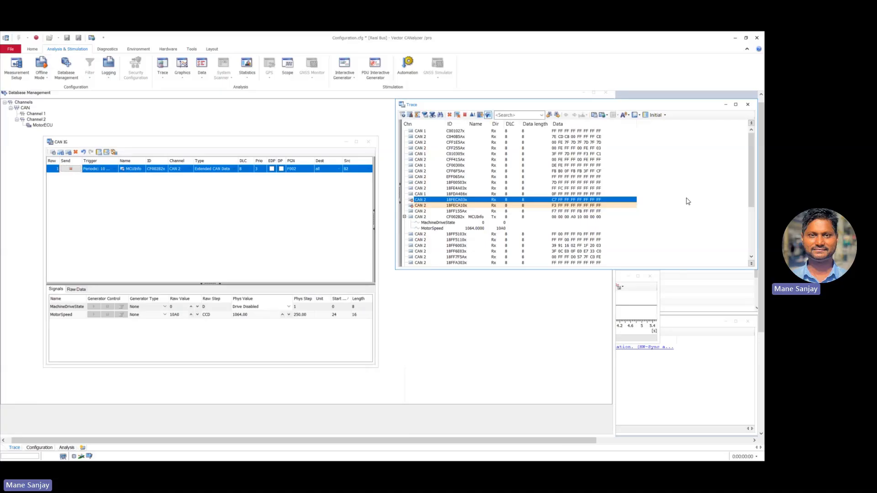
click(450, 223)
click(487, 229)
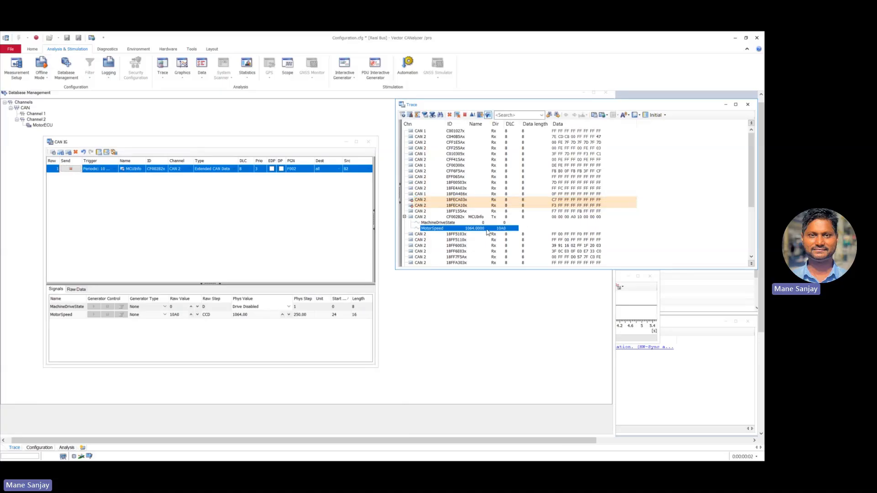
click(444, 224)
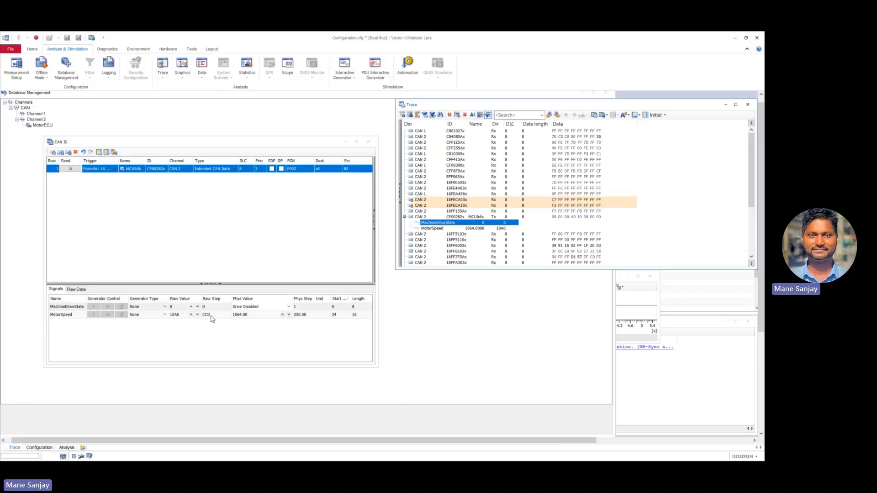
Switch MachineDriveState's physical value to Drive Enabled, Error and back to Drive Disabled, and check the MCUInfo data in the trace
click(289, 307)
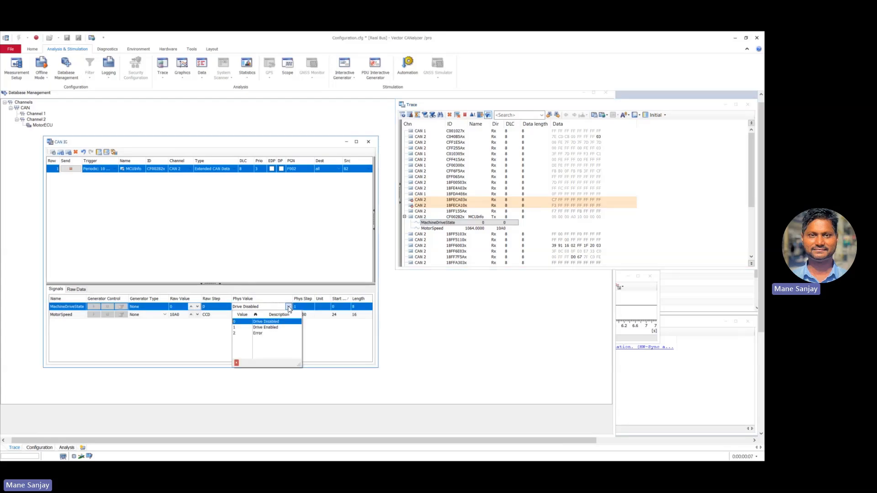
click(257, 328)
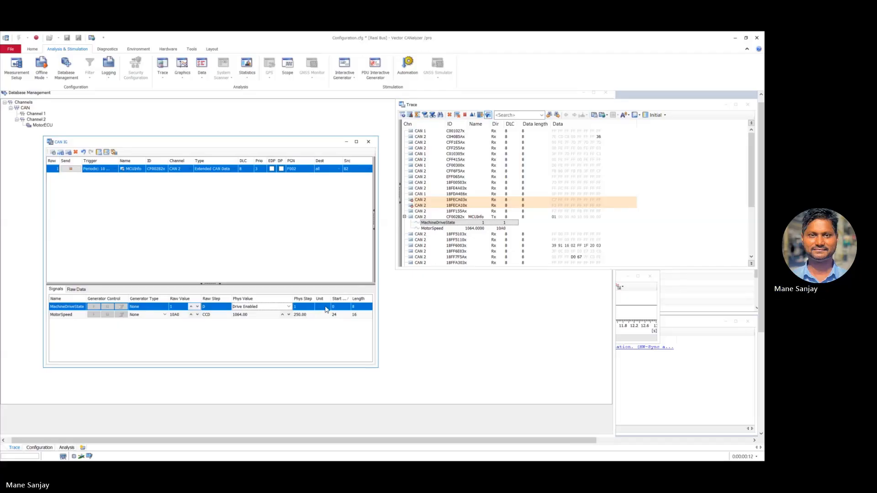
click(288, 306)
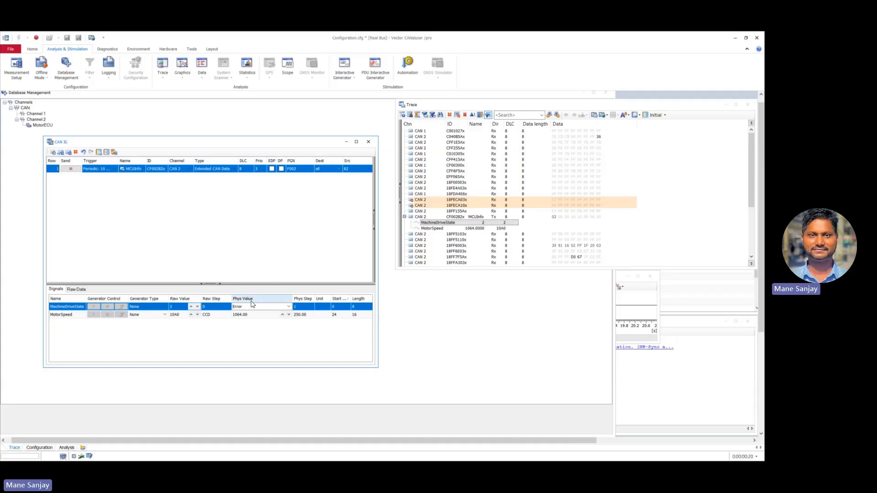
click(277, 249)
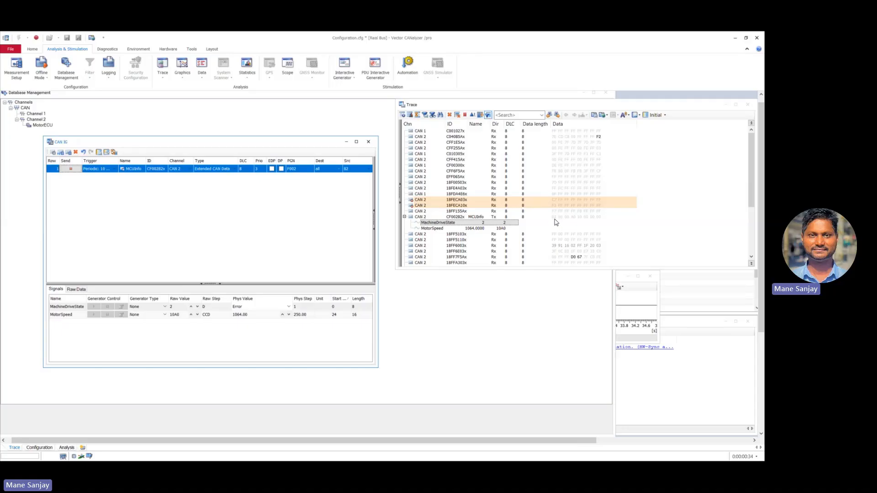
click(288, 307)
click(266, 321)
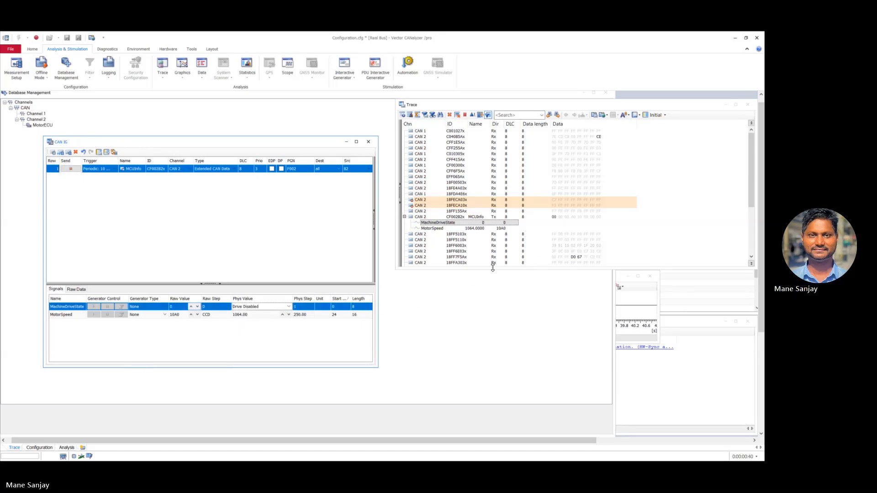
click(554, 217)
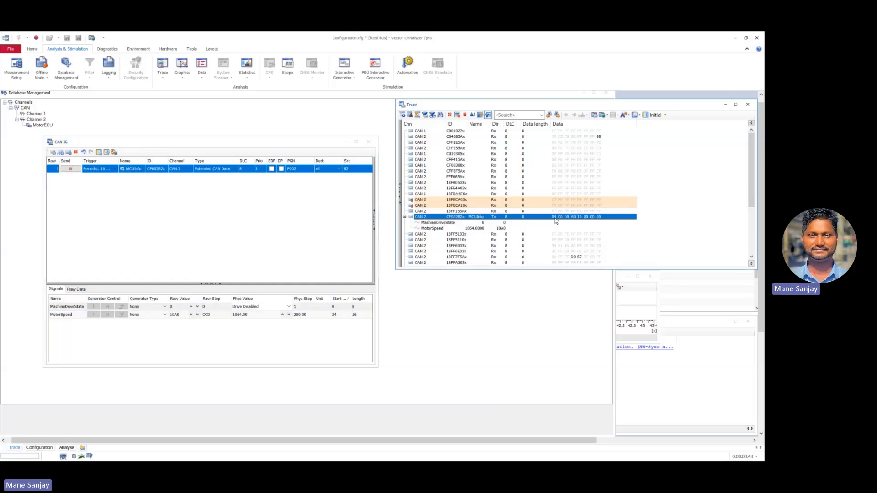
Set MotorSpeed's physical value to 4000 in the CAN Interactive Generator and check the signal in the trace
click(257, 317)
double_click(257, 315)
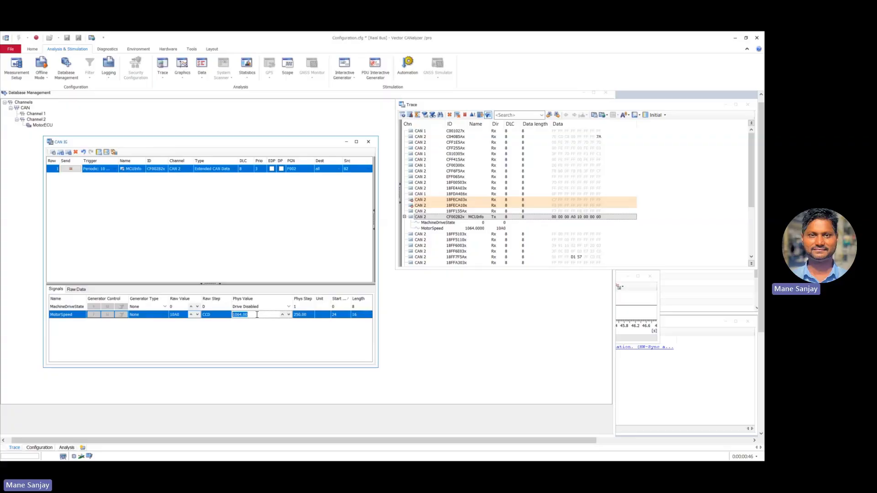
text(4000)
key(Return)
click(479, 230)
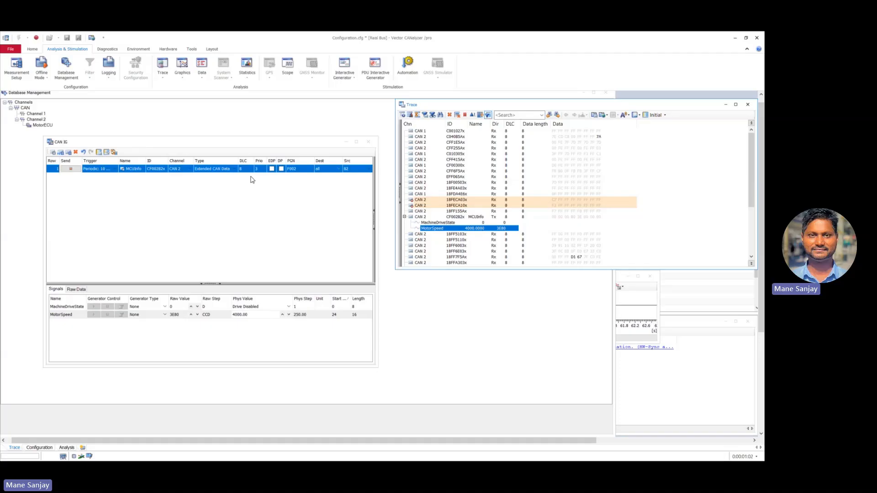
Stop the measurement and switch to the MotorECU database in CANdb++ Editor
click(114, 110)
click(37, 38)
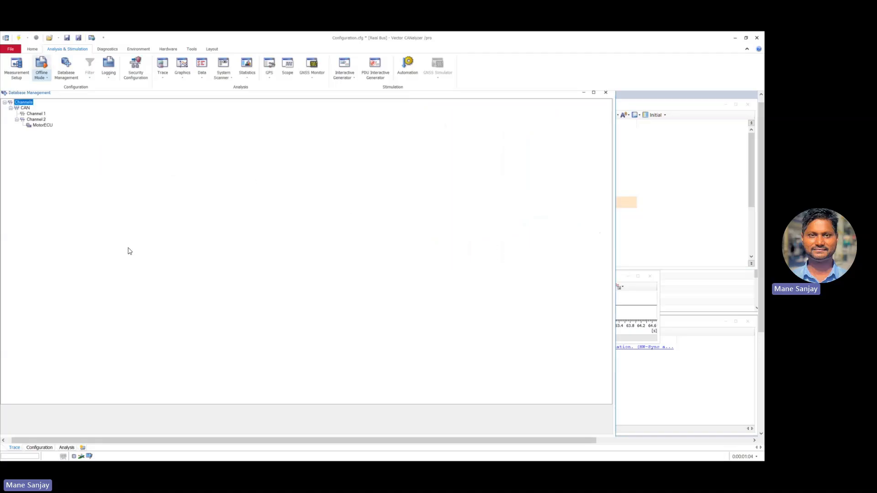
key(alt+Tab)
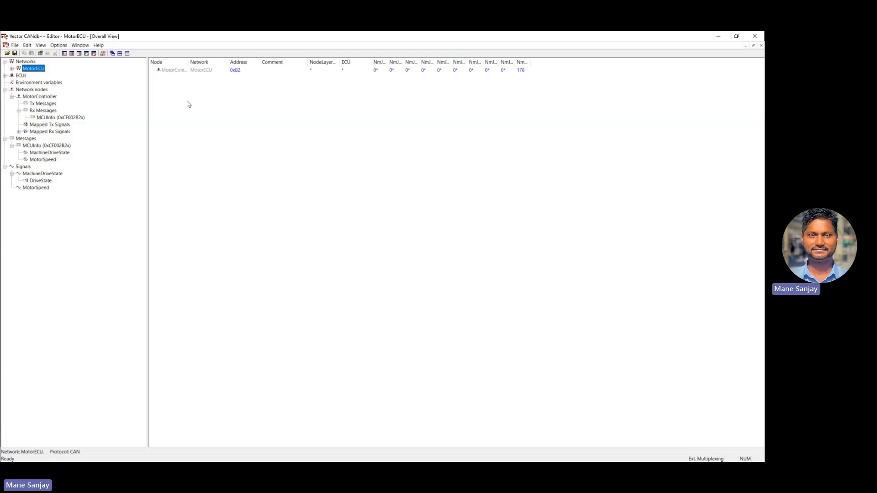
Set the unit of the MotorSpeed signal in MCUInfo to rpm and apply the change
double_click(40, 161)
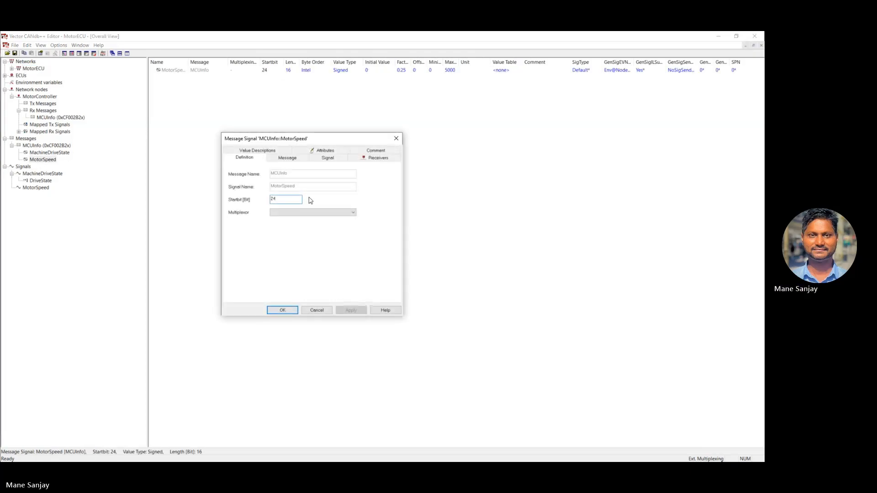
click(294, 160)
click(325, 160)
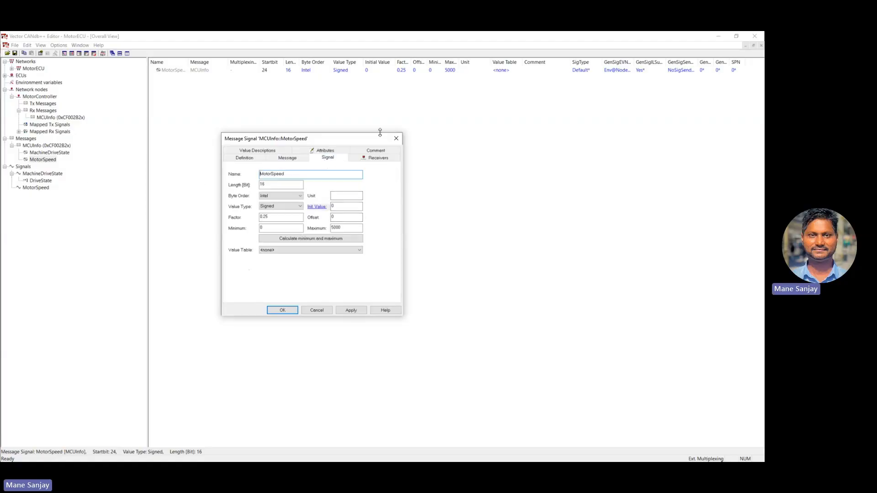
click(345, 196)
click(350, 311)
click(287, 311)
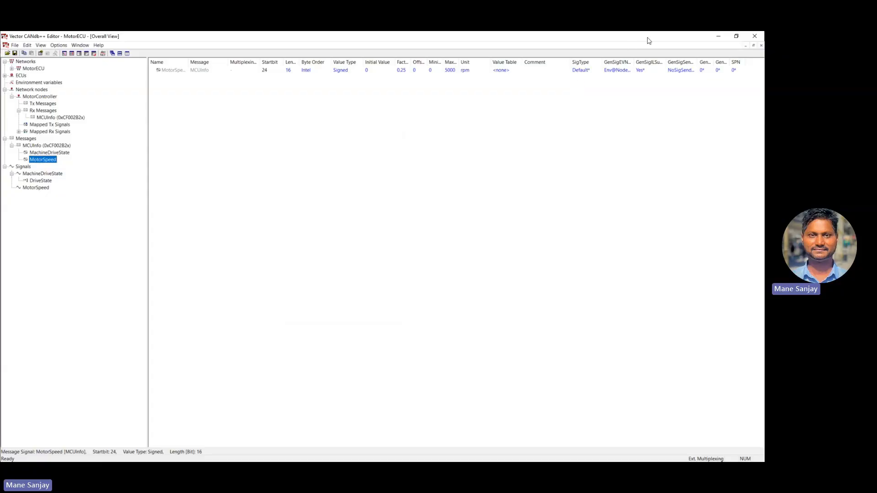
Switch to CANalyzer and remove the MotorECU database from CAN Channel 2
click(719, 36)
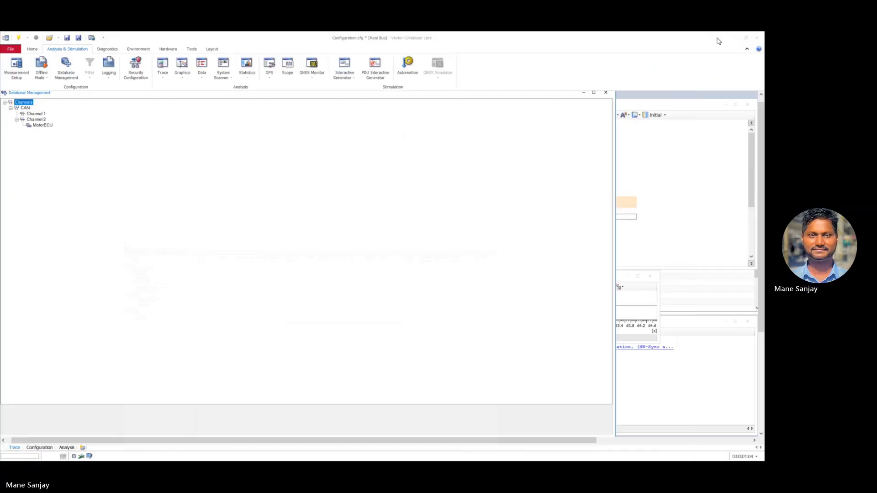
click(45, 125)
right_click(45, 125)
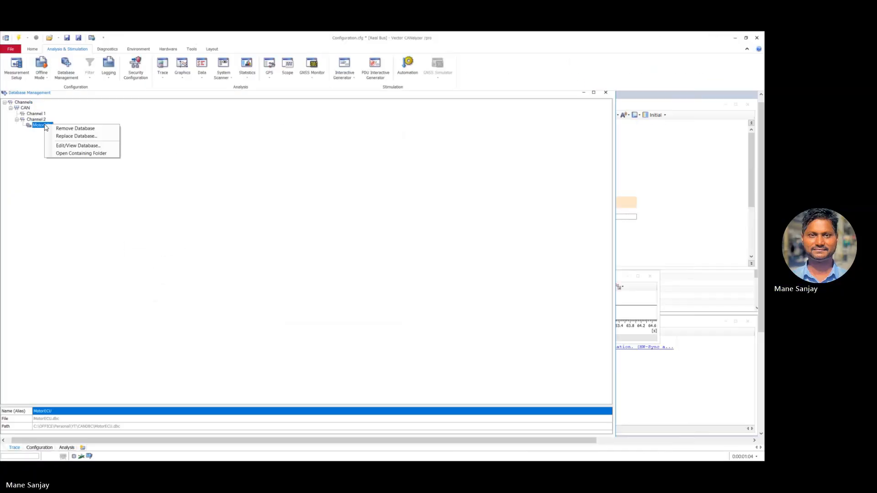
click(75, 129)
click(78, 131)
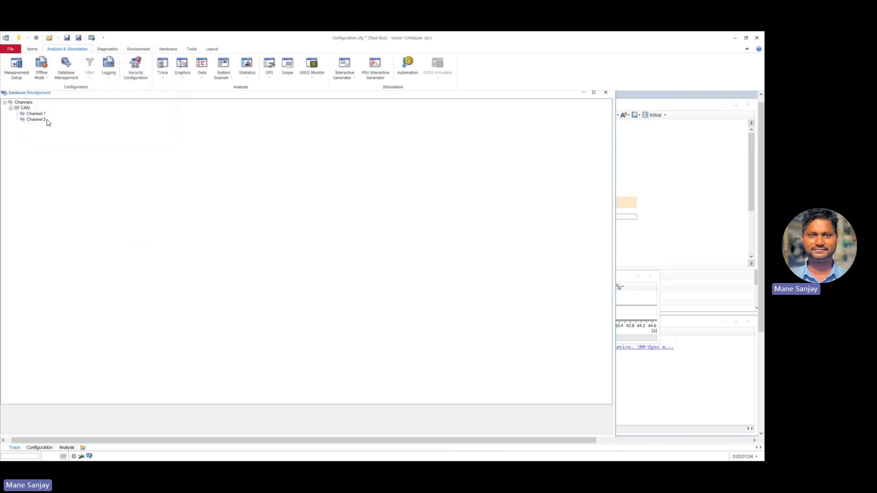
Assign the updated MotorECU database from the CANDBC folder to CAN Channel 2
click(47, 122)
right_click(47, 123)
click(74, 122)
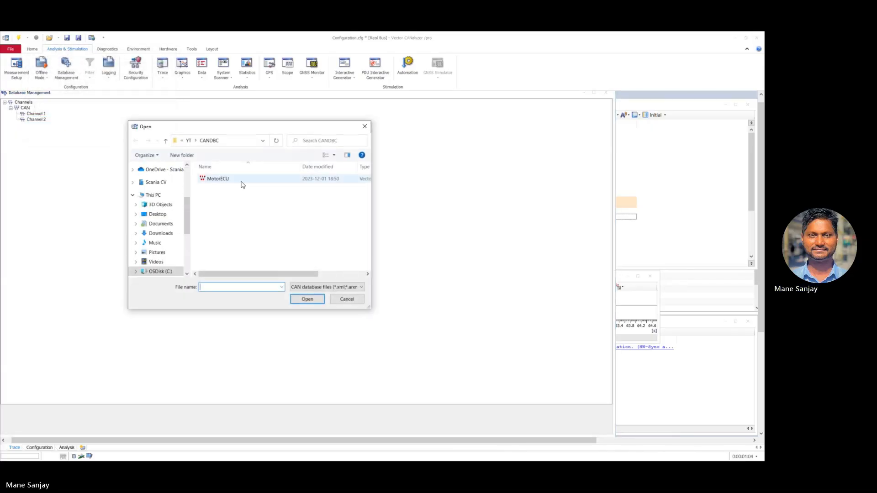
click(225, 179)
click(307, 299)
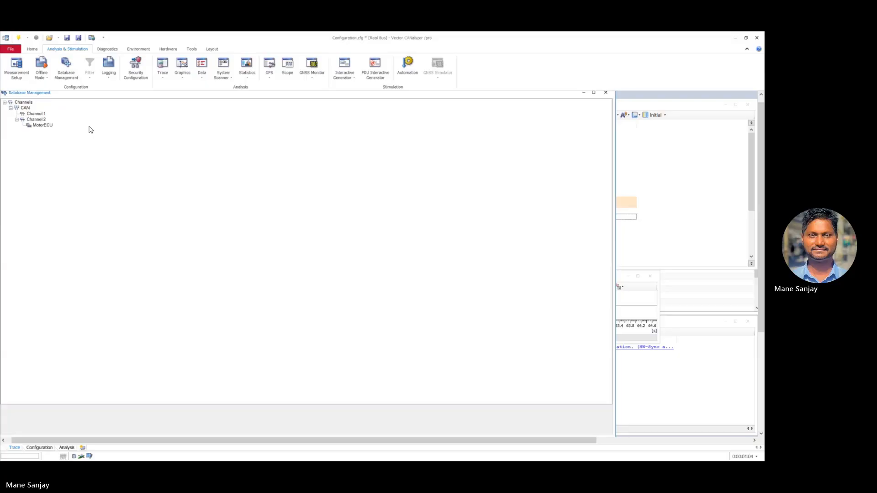
Start the measurement and check the MotorSpeed signal's unit under MCUInfo in the trace
click(19, 38)
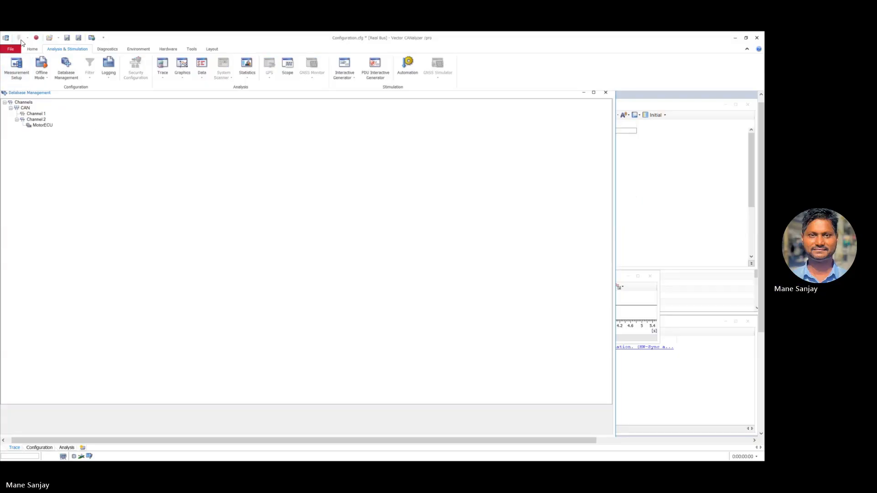
click(16, 66)
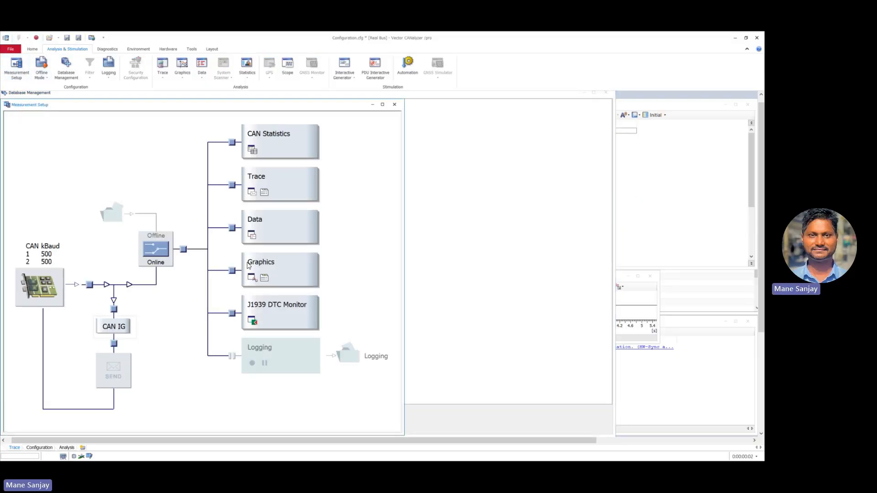
click(251, 192)
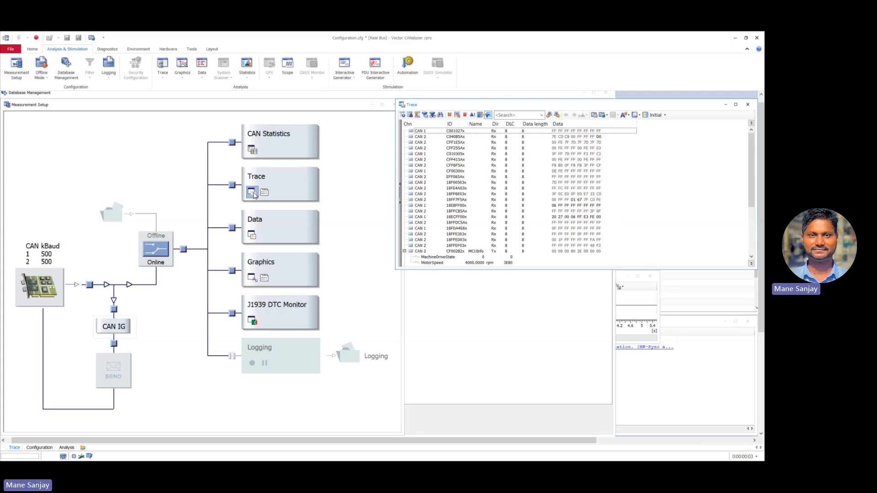
click(487, 264)
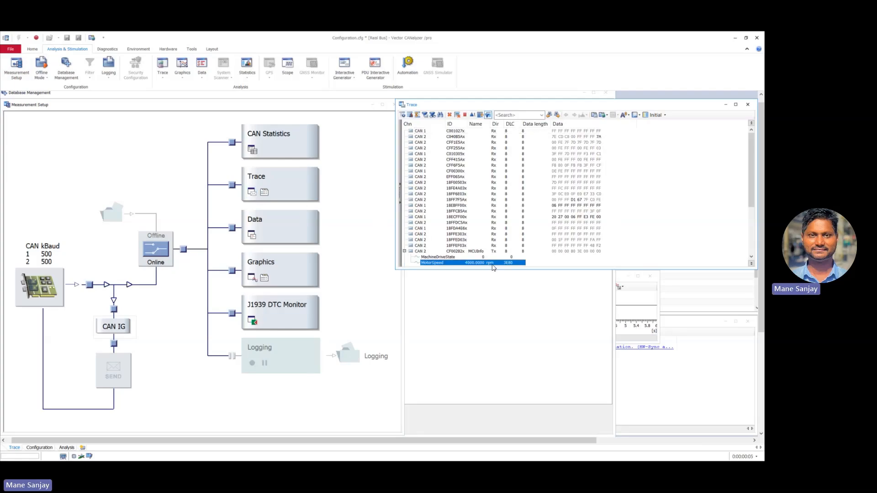
Set MotorSpeed's physical value to 1000 rpm in the CAN Interactive Generator
double_click(113, 326)
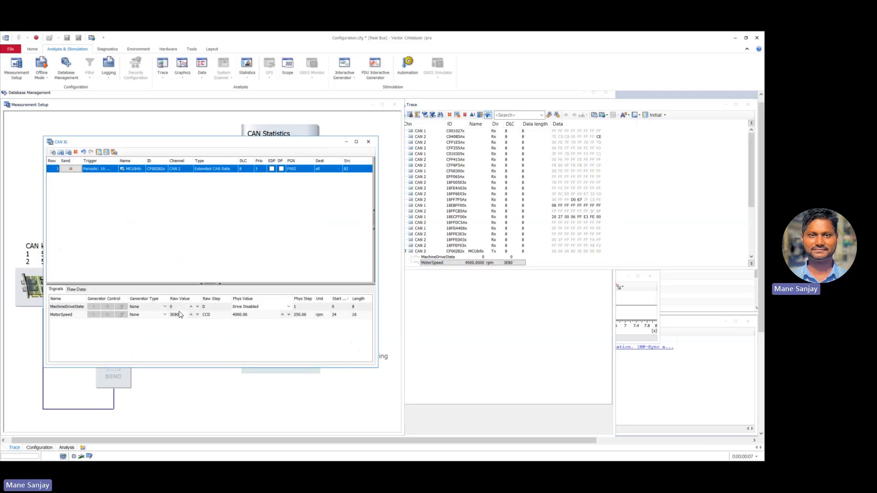
click(254, 319)
double_click(254, 315)
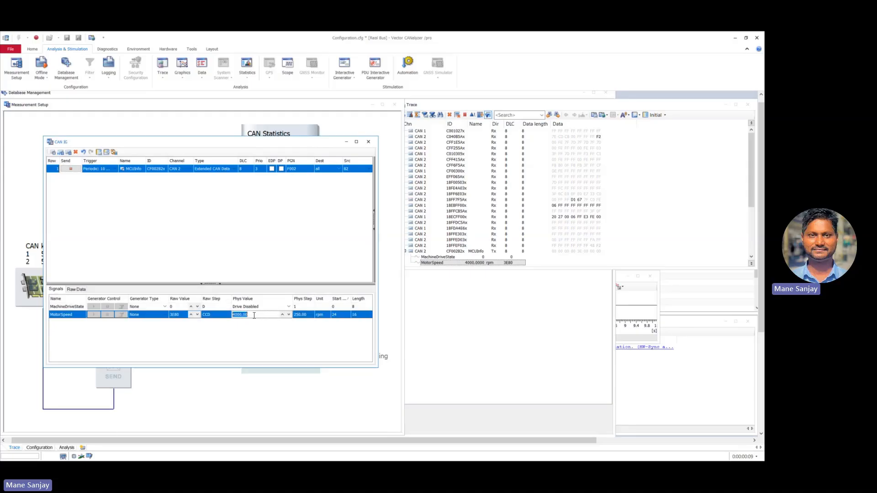
text(1000)
key(Return)
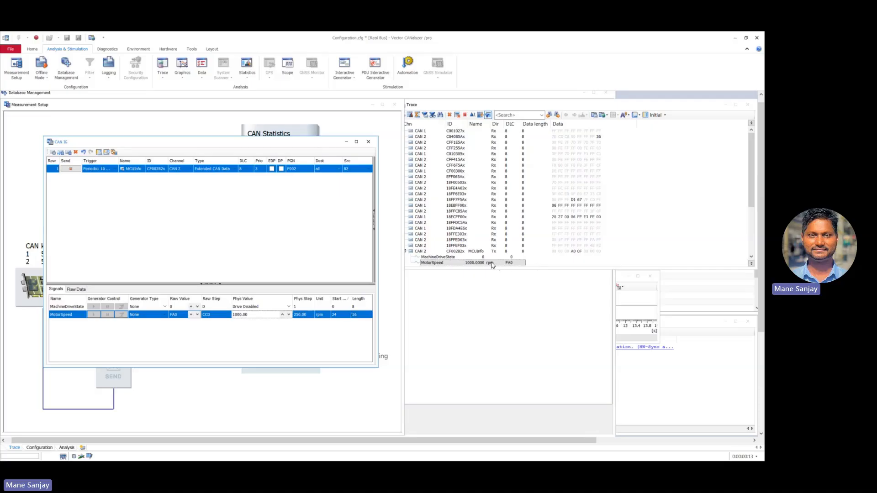